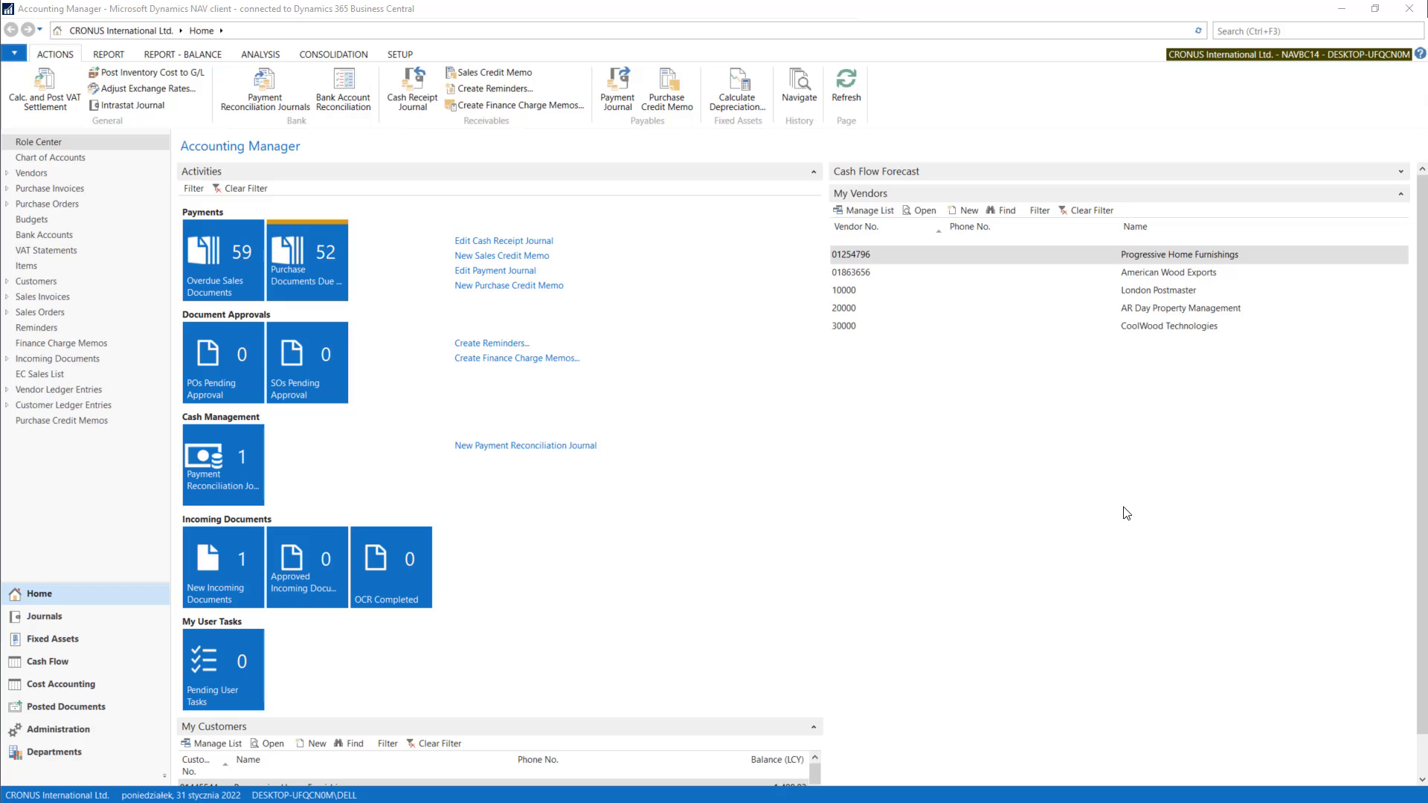
- Open the Items list and show the Item Ledger Entries for item 0_FIFO
left_click(37, 265)
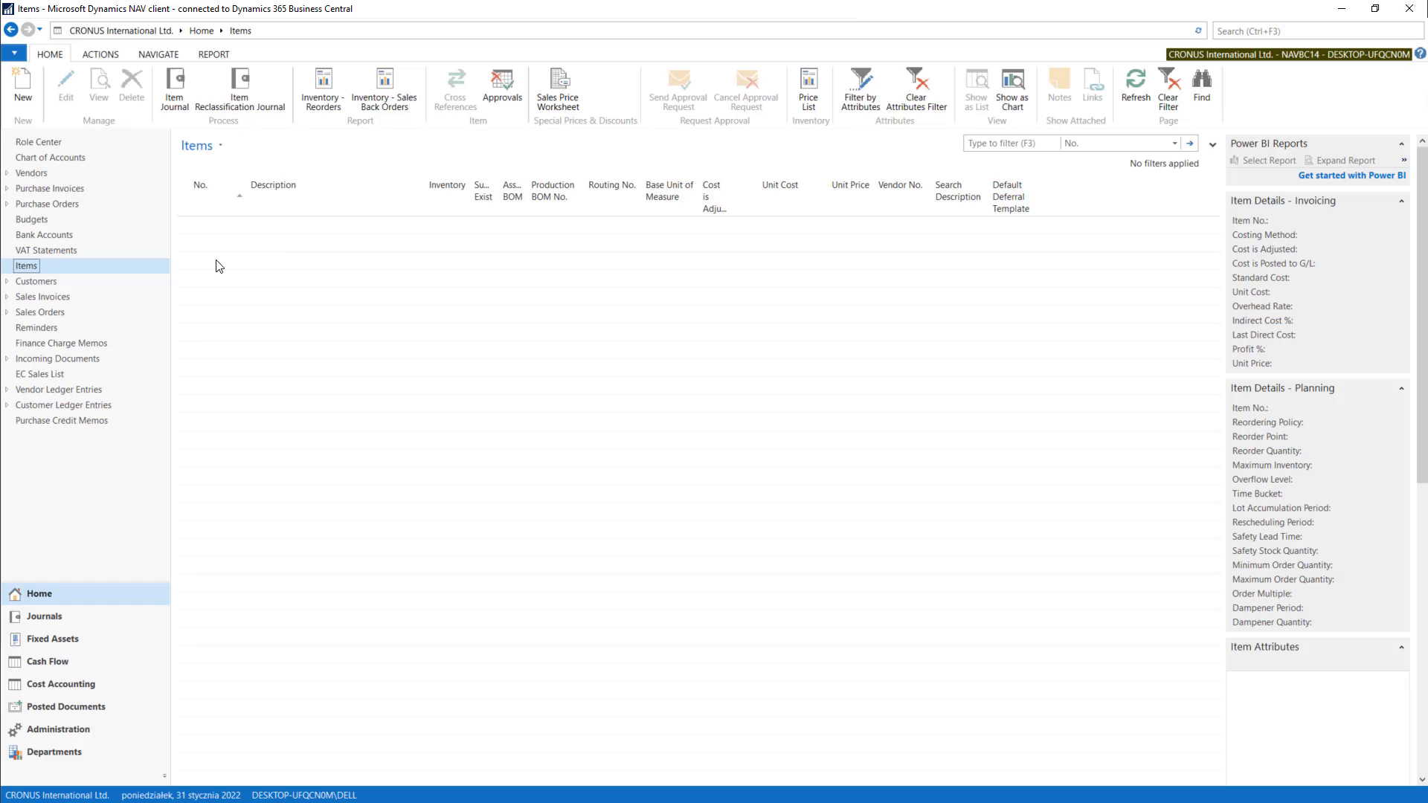
left_click(203, 243)
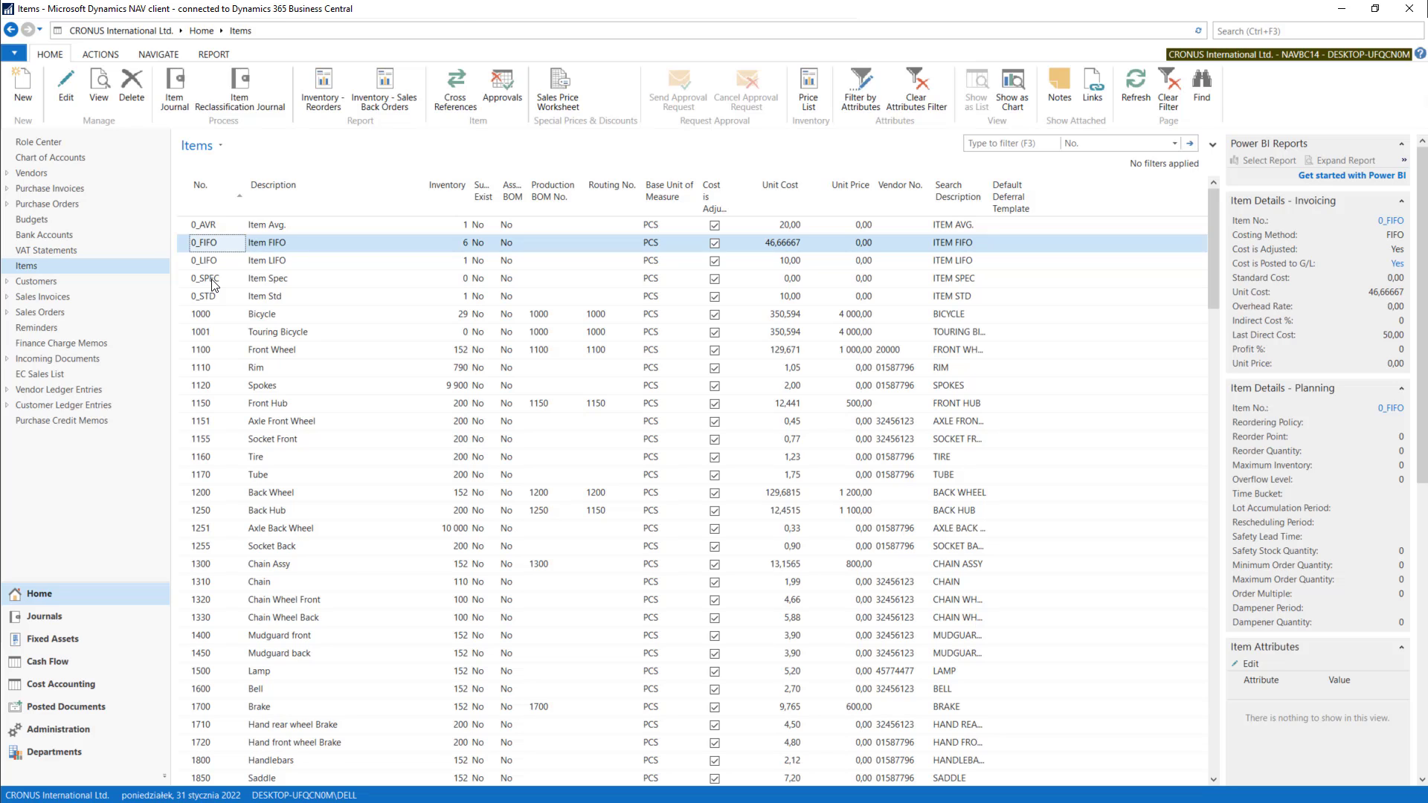
key("ctrl+F7")
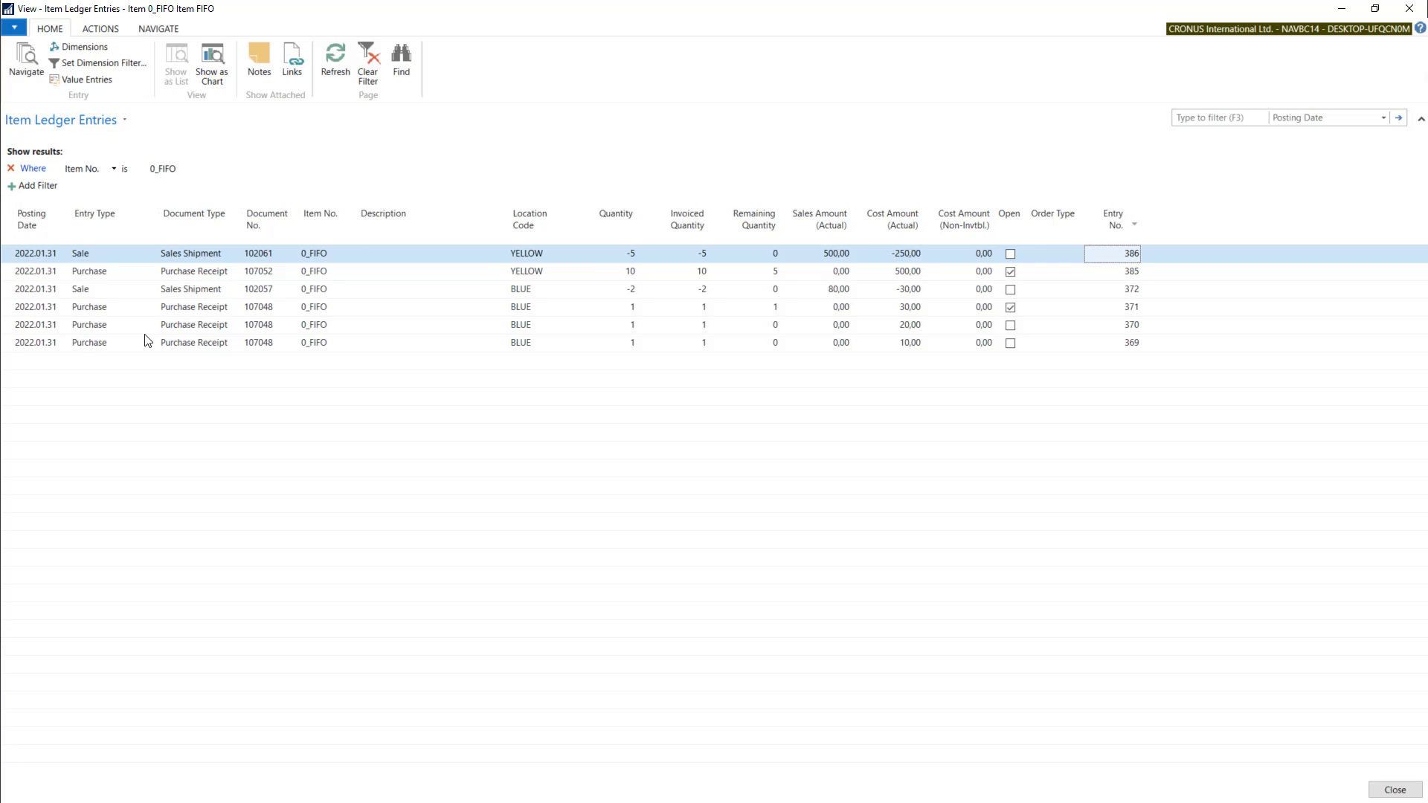
- Close the 0_FIFO entries and open the full Item Ledger Entries page by searching 'item led'
key("Escape")
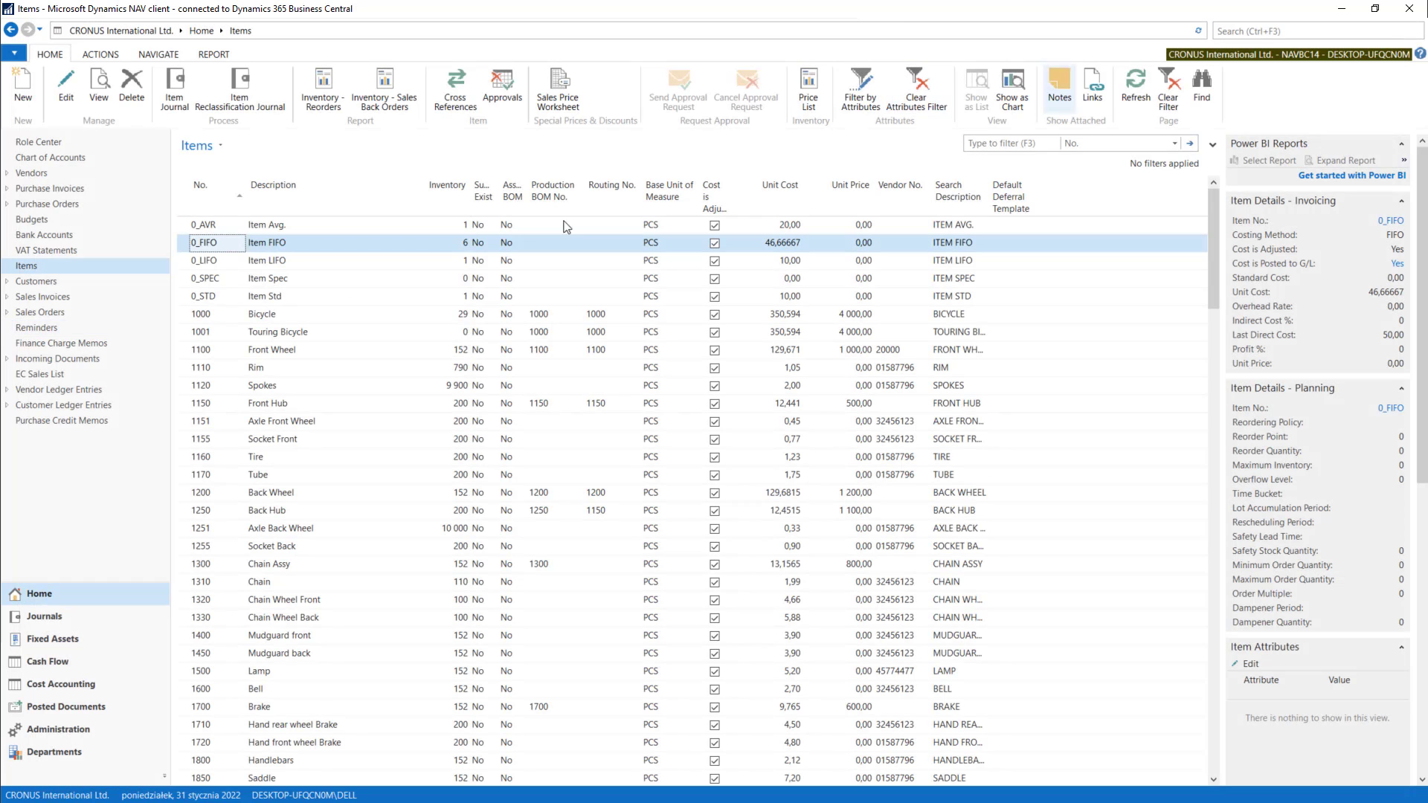
left_click(1261, 31)
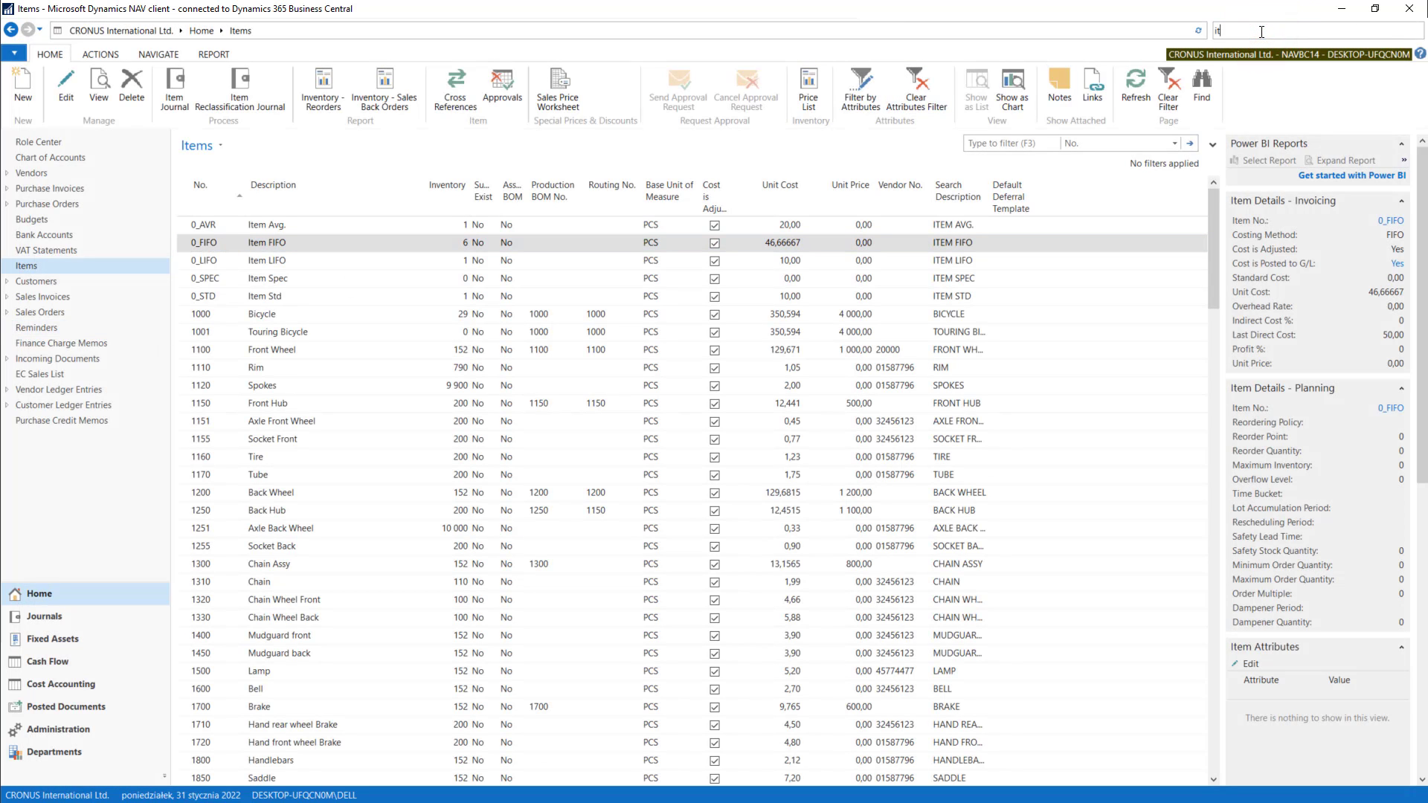
type("item led")
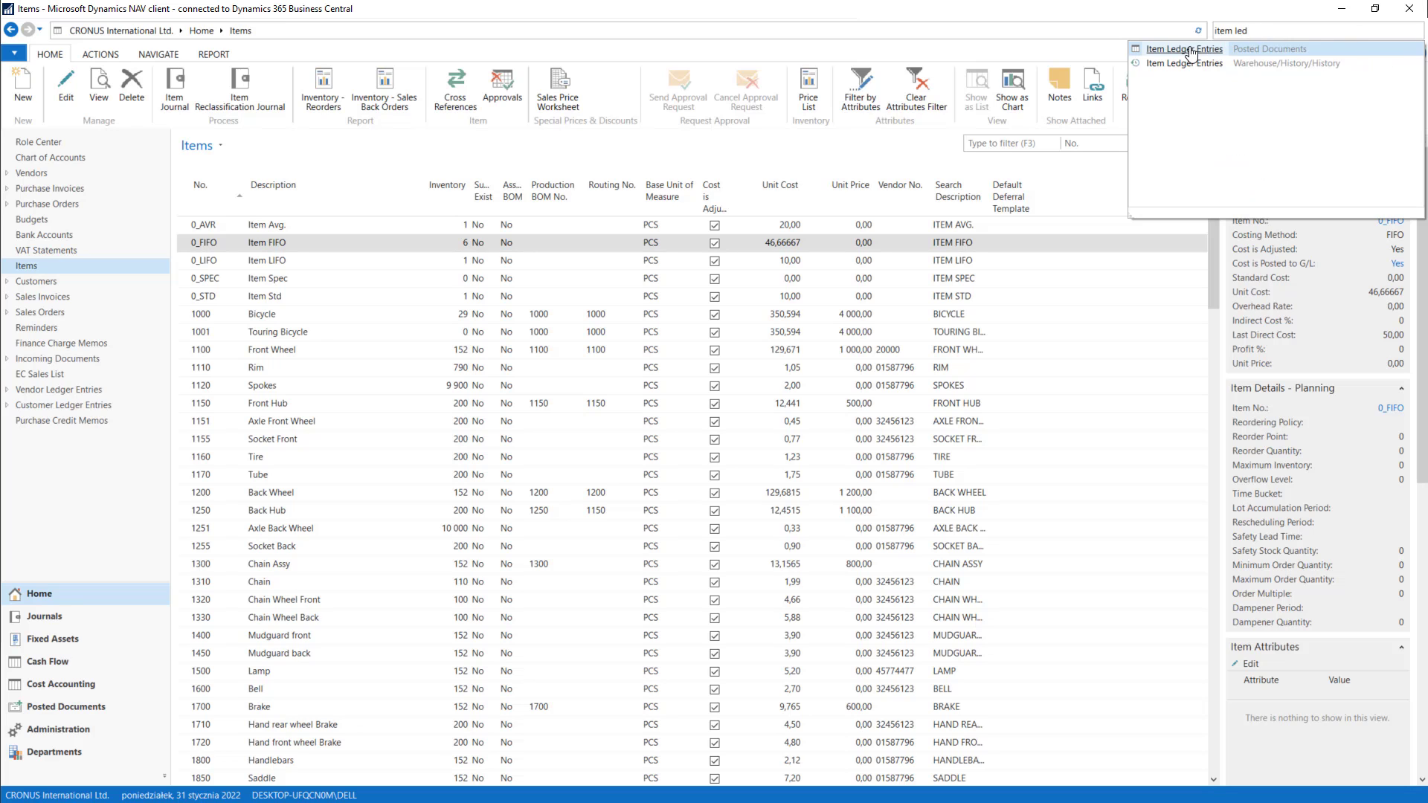
left_click(1190, 49)
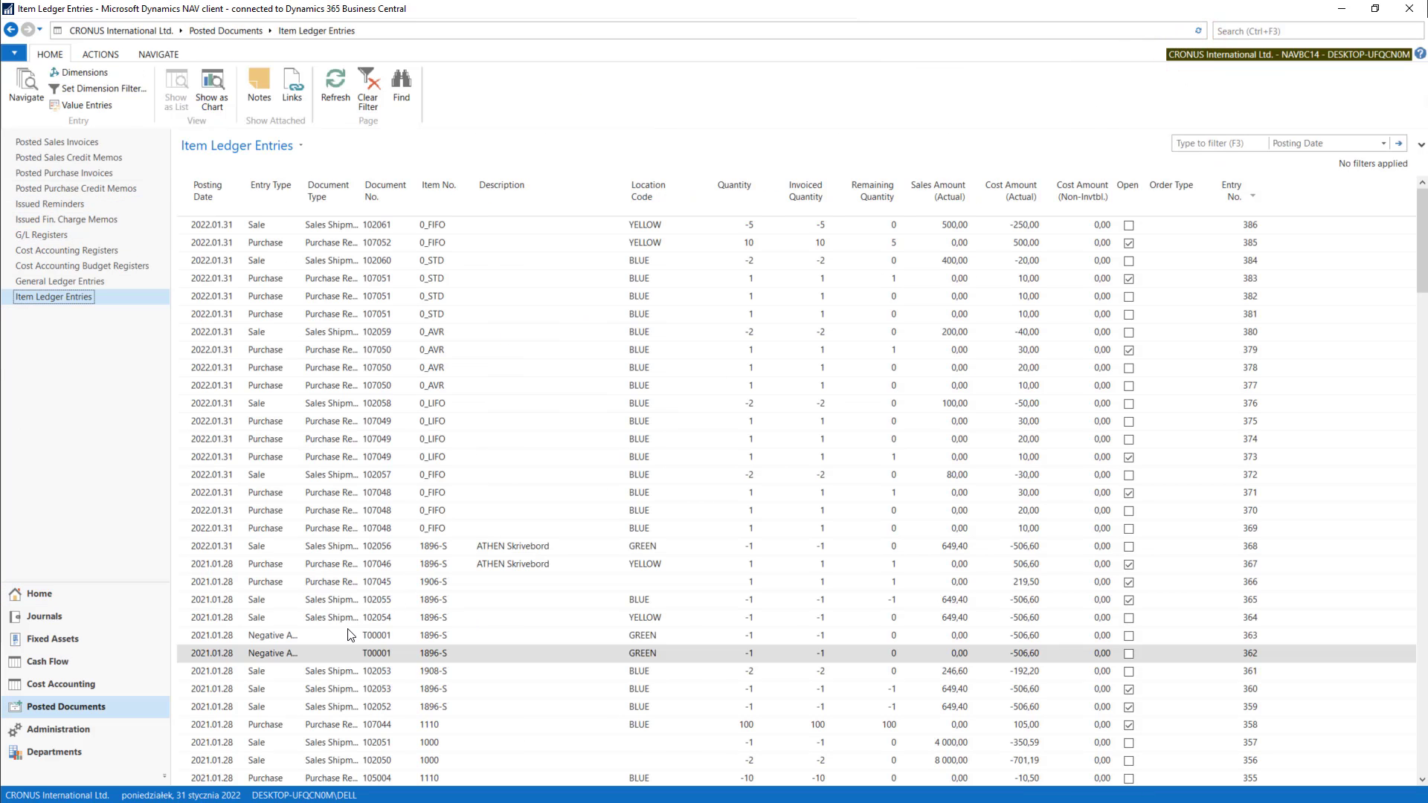
scroll(348, 634, "down", 6)
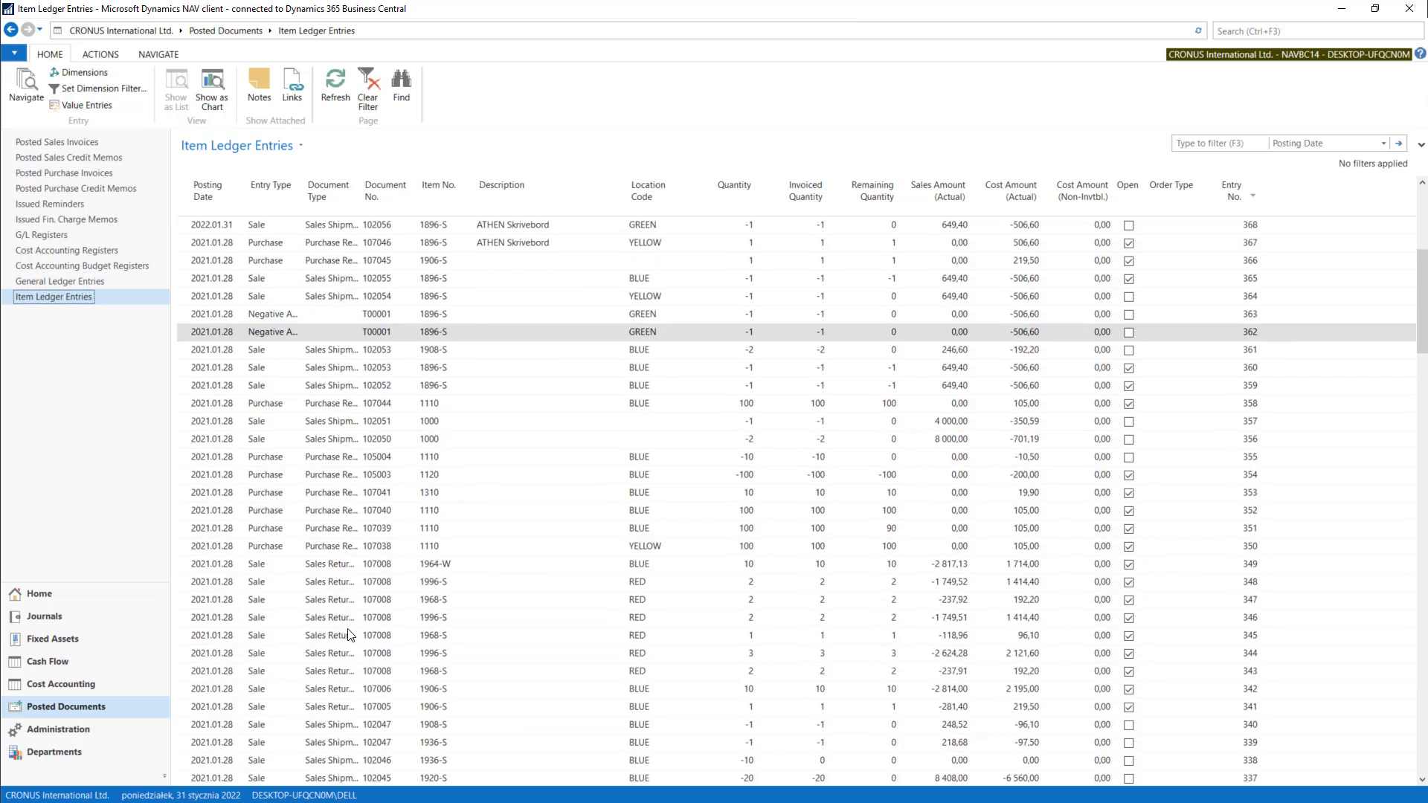
scroll(347, 635, "up", 6)
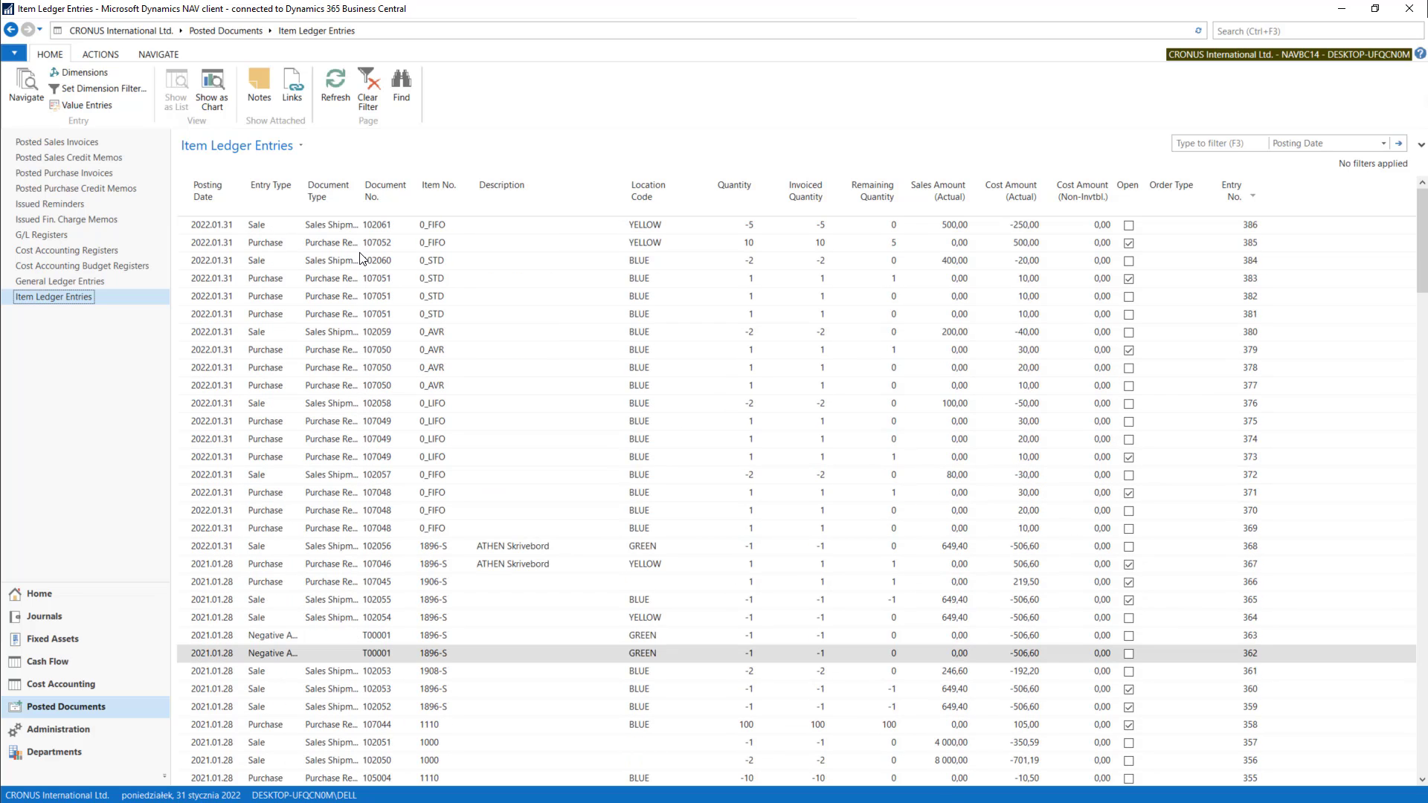
- Go back to Items and show the ledger entries of item 0_FIFO with Ctrl+F7
left_click(11, 30)
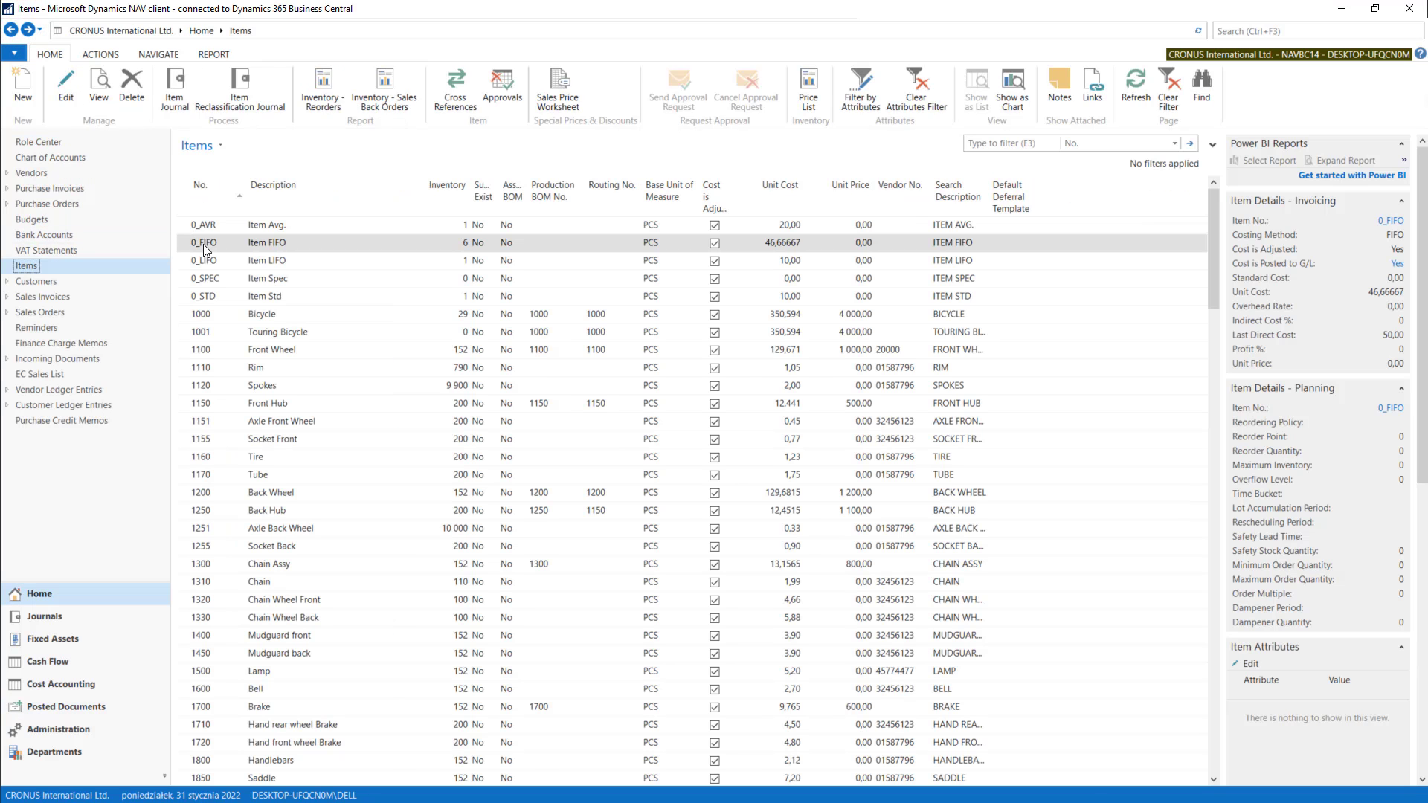
left_click(203, 244)
key("ctrl+F7")
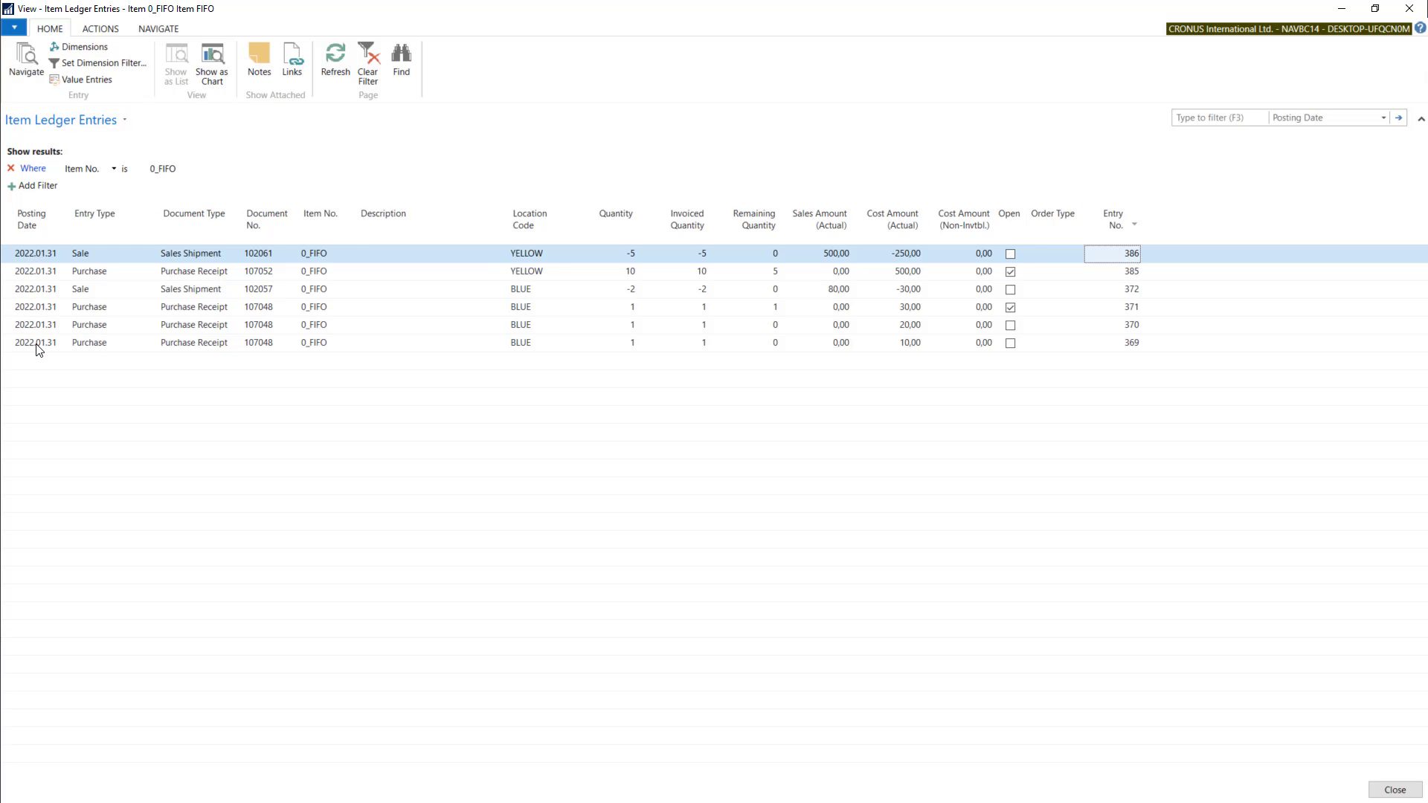
- Review entry 385's Purchase type, Purchase Receipt document, 0_FIFO item and YELLOW location
left_click(94, 258)
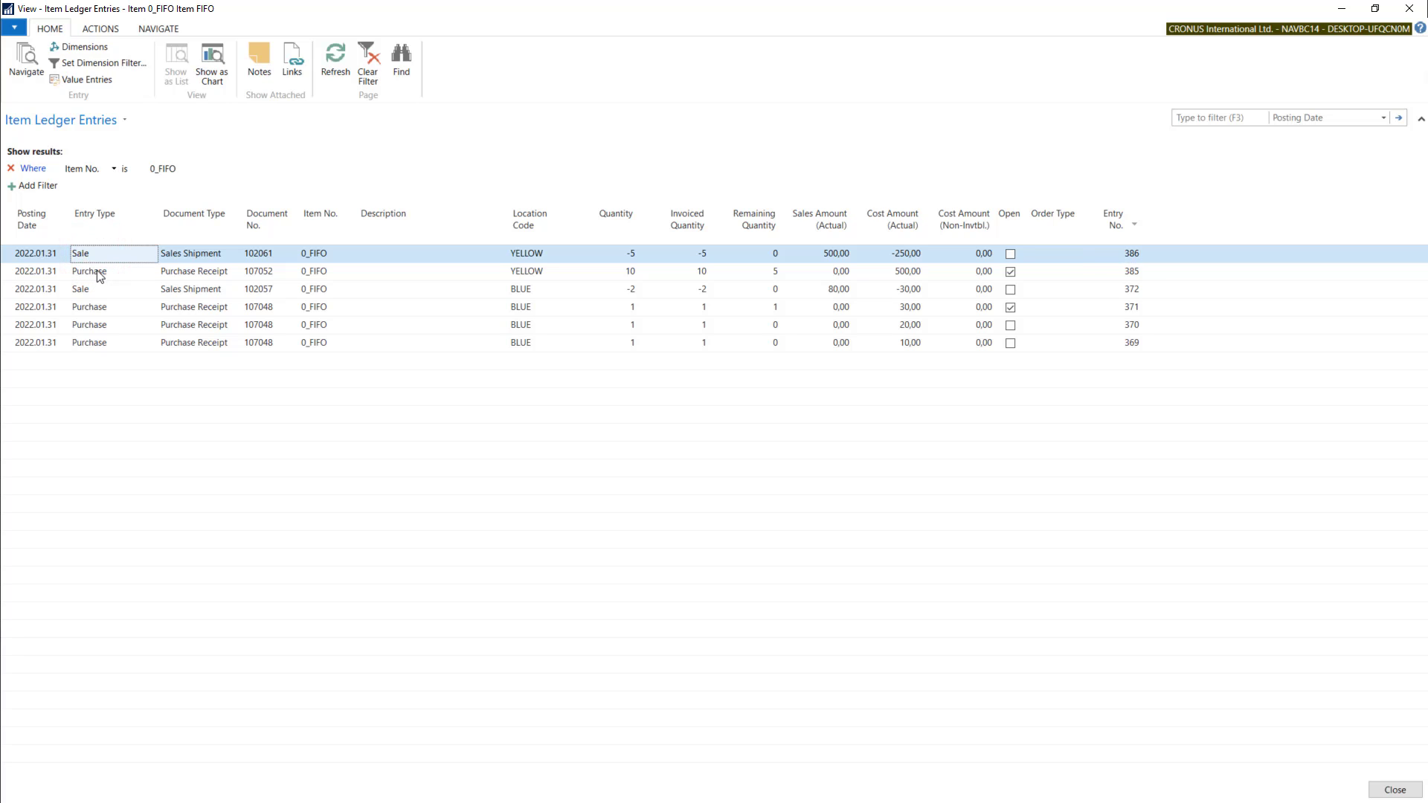
left_click(98, 276)
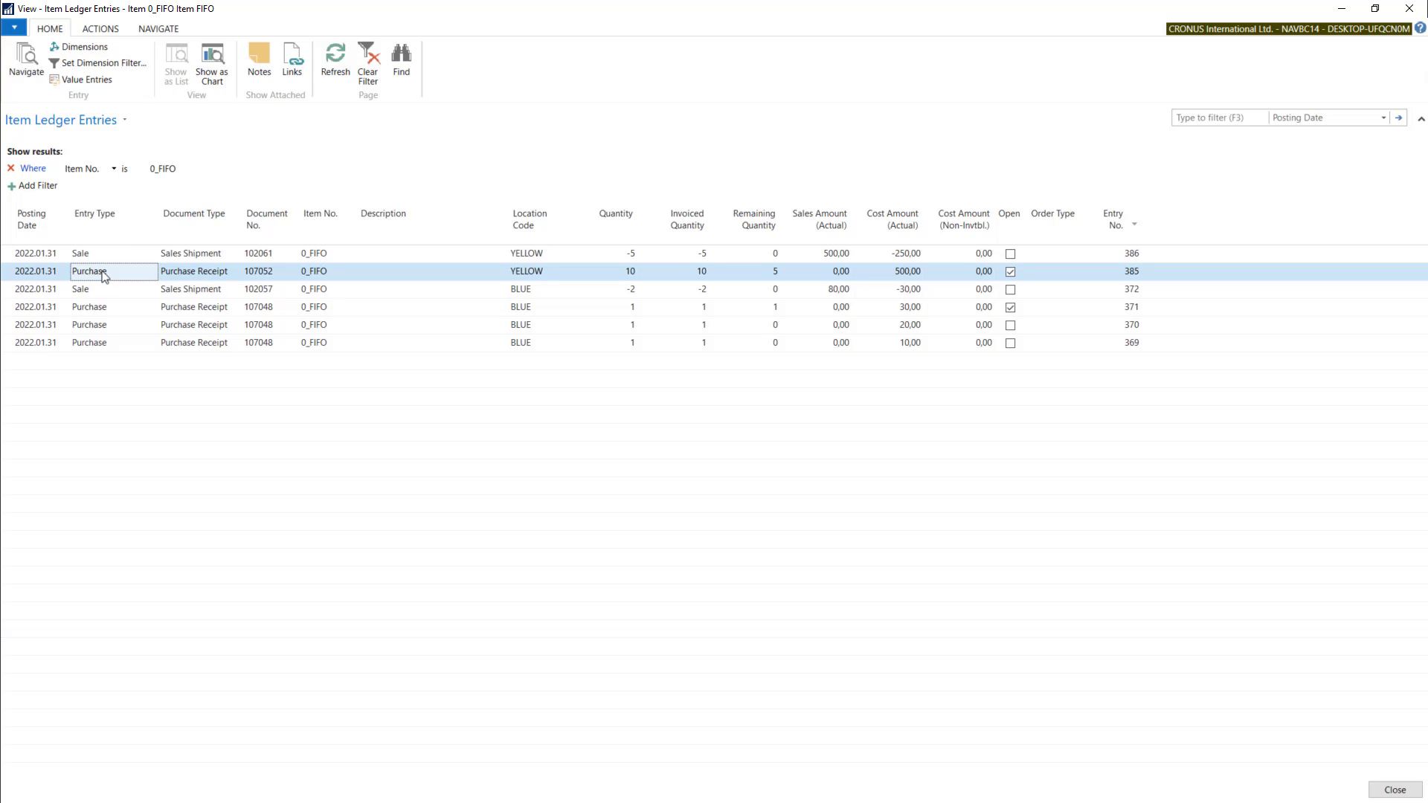
left_click(211, 258)
left_click(213, 274)
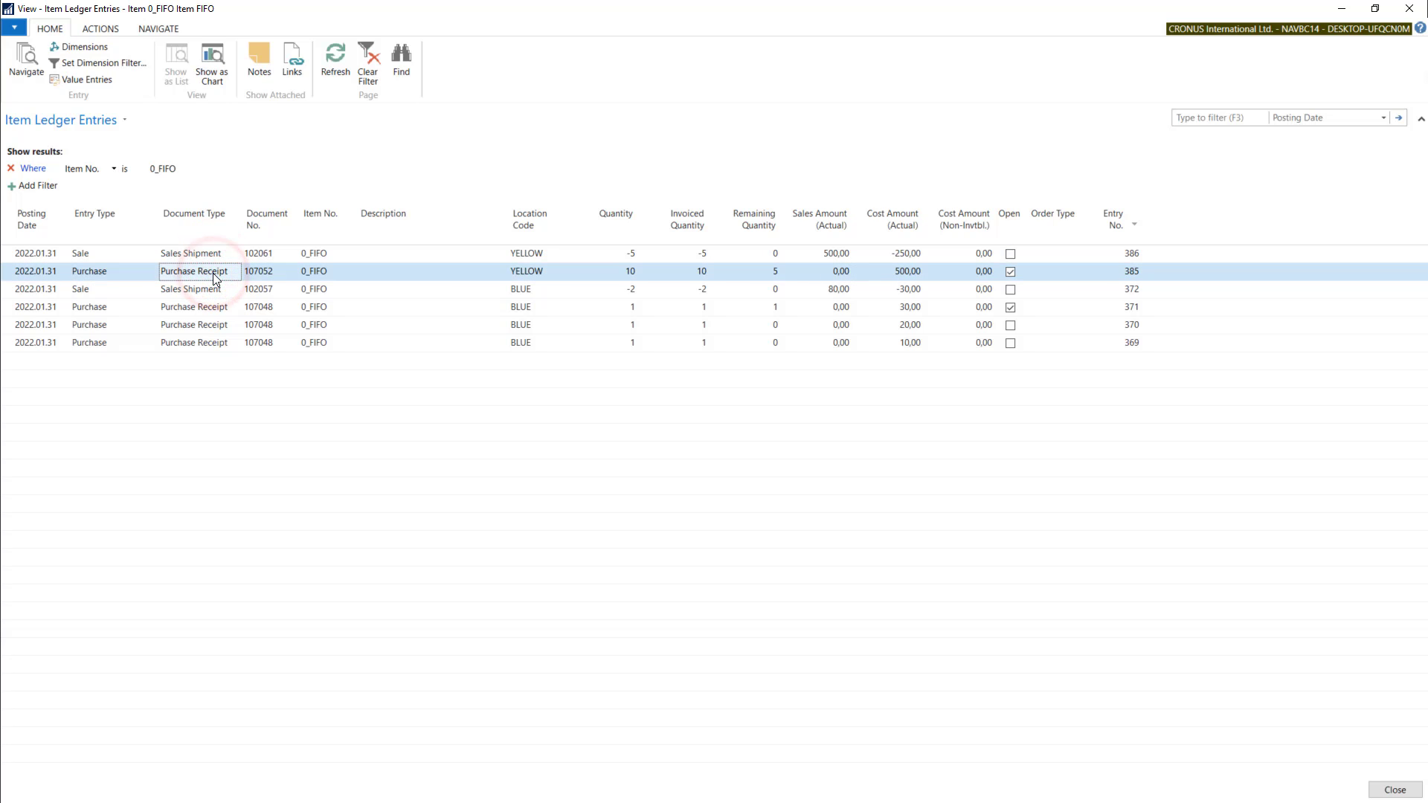
left_click(91, 271)
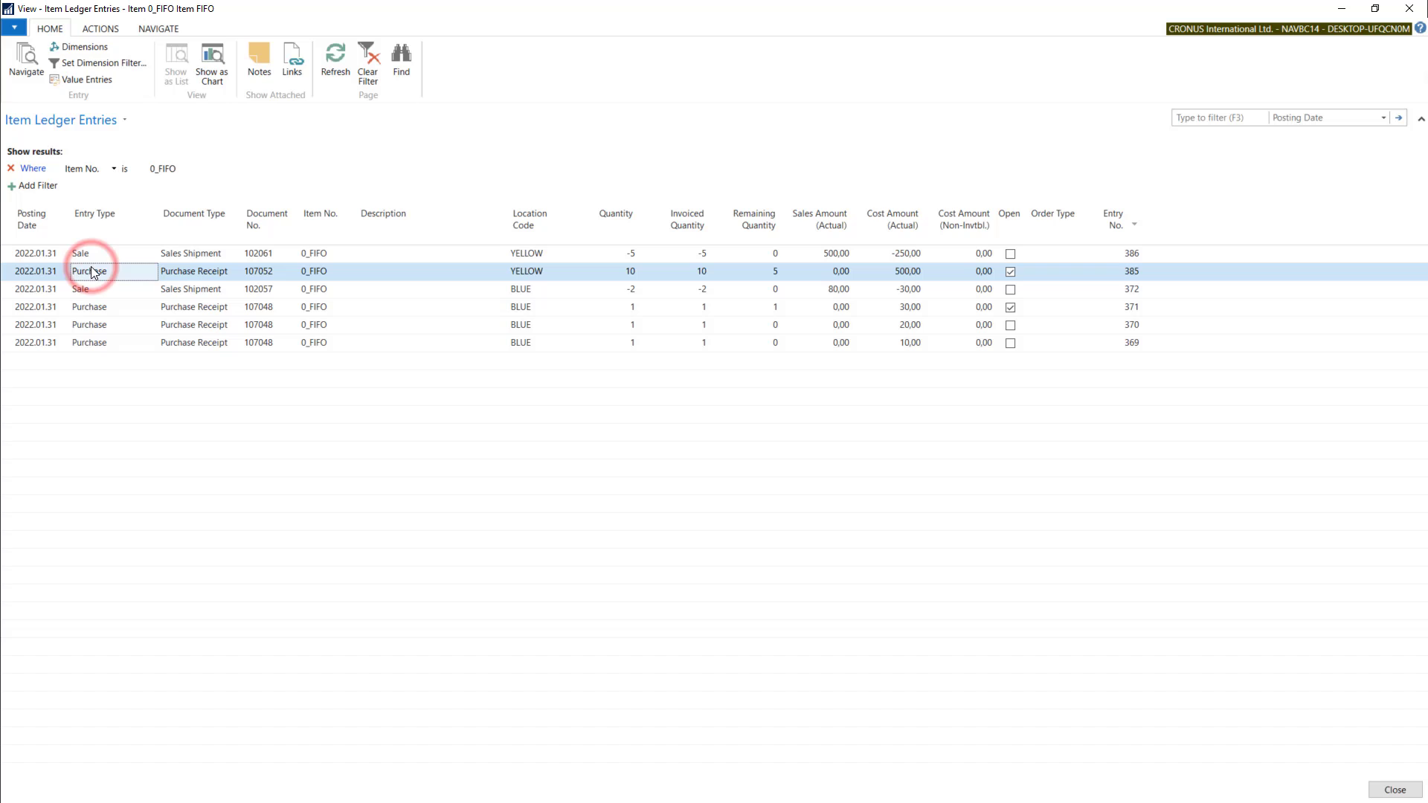
left_click(265, 272)
left_click(318, 273)
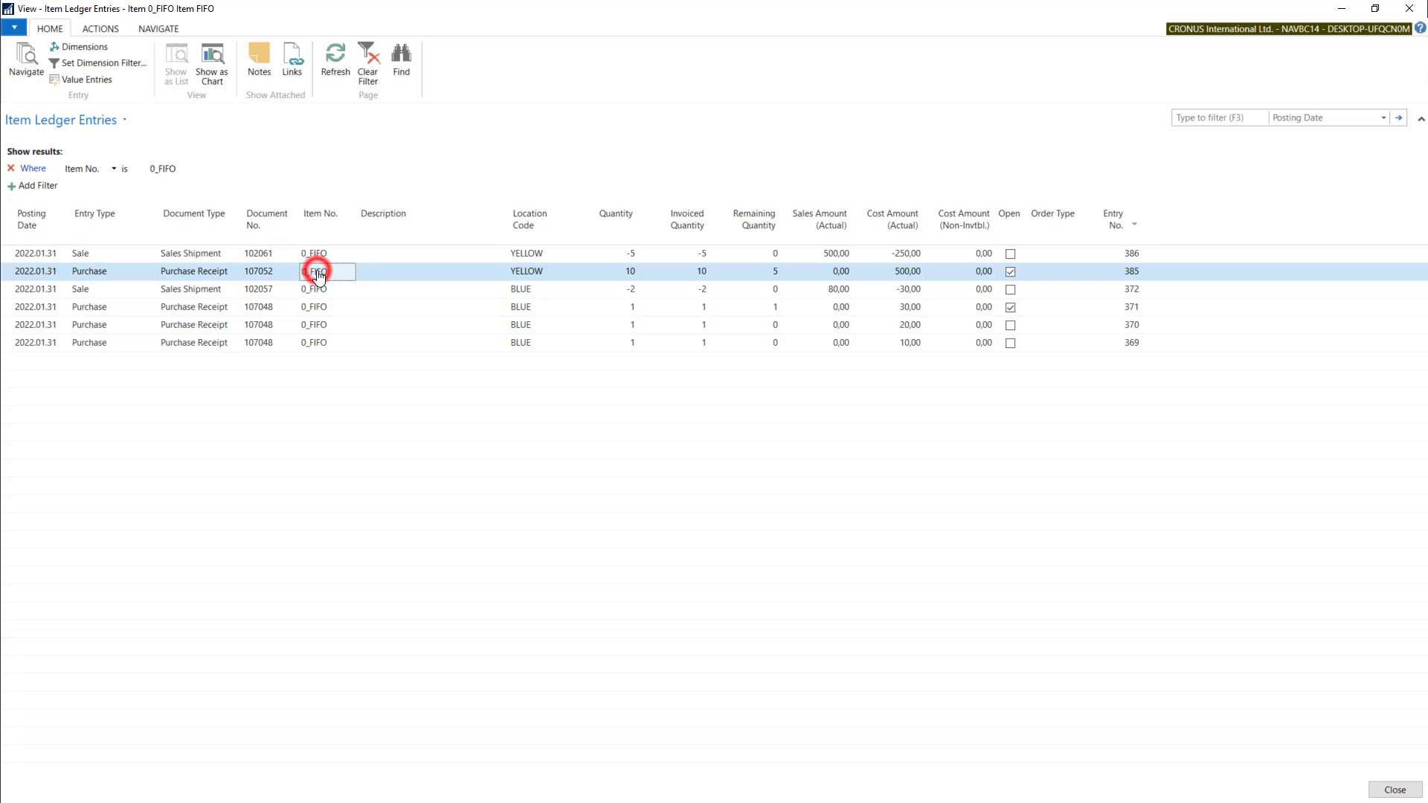
left_click(529, 274)
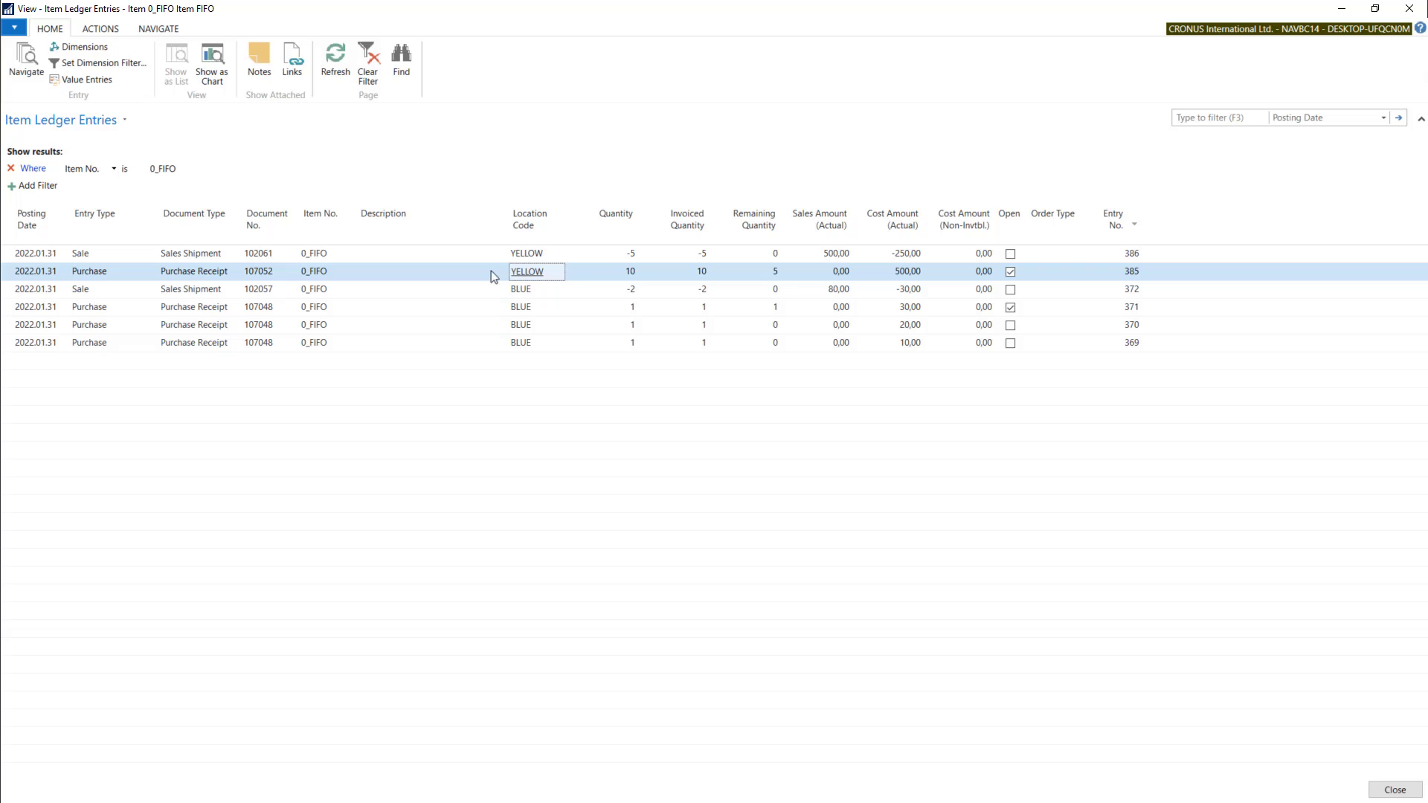
left_click(631, 273)
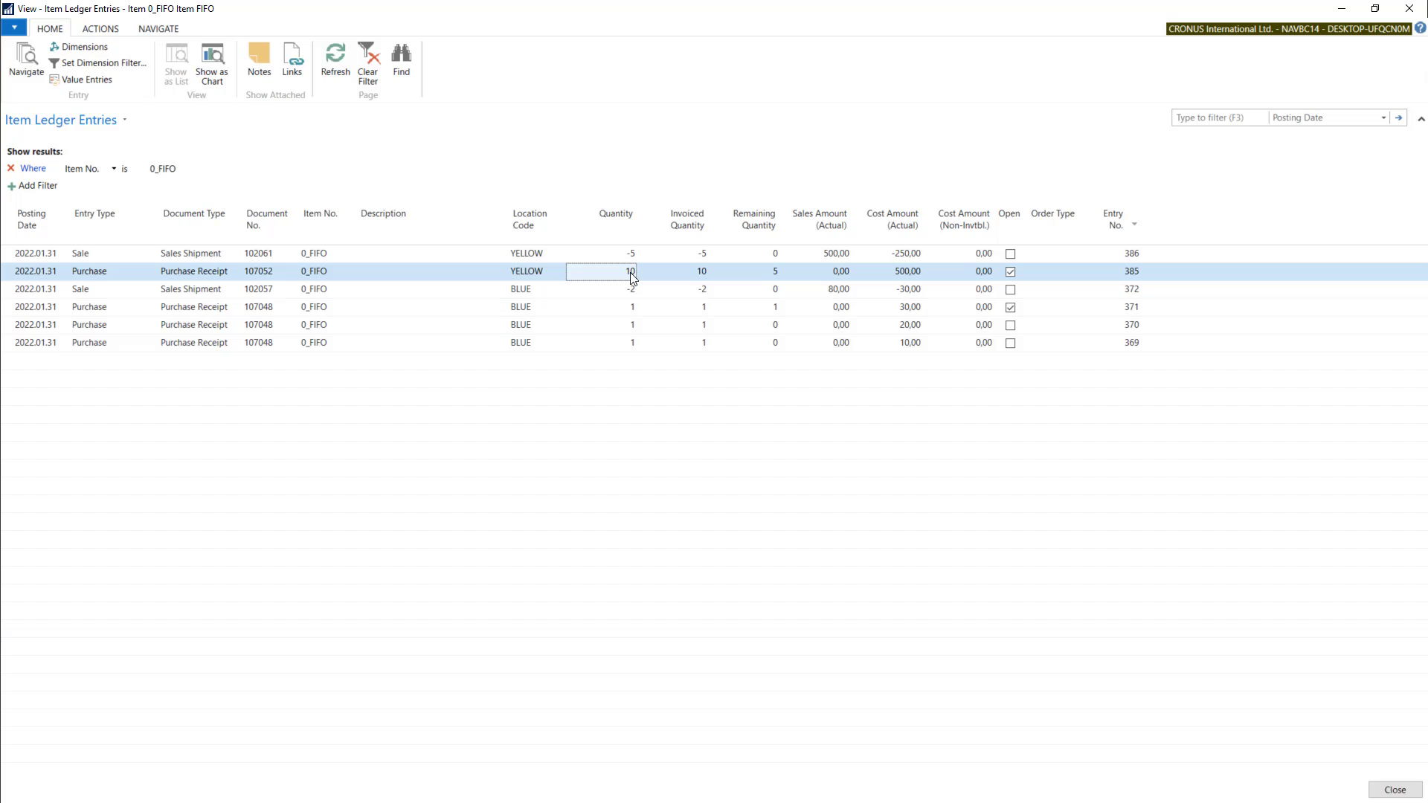
left_click(700, 273)
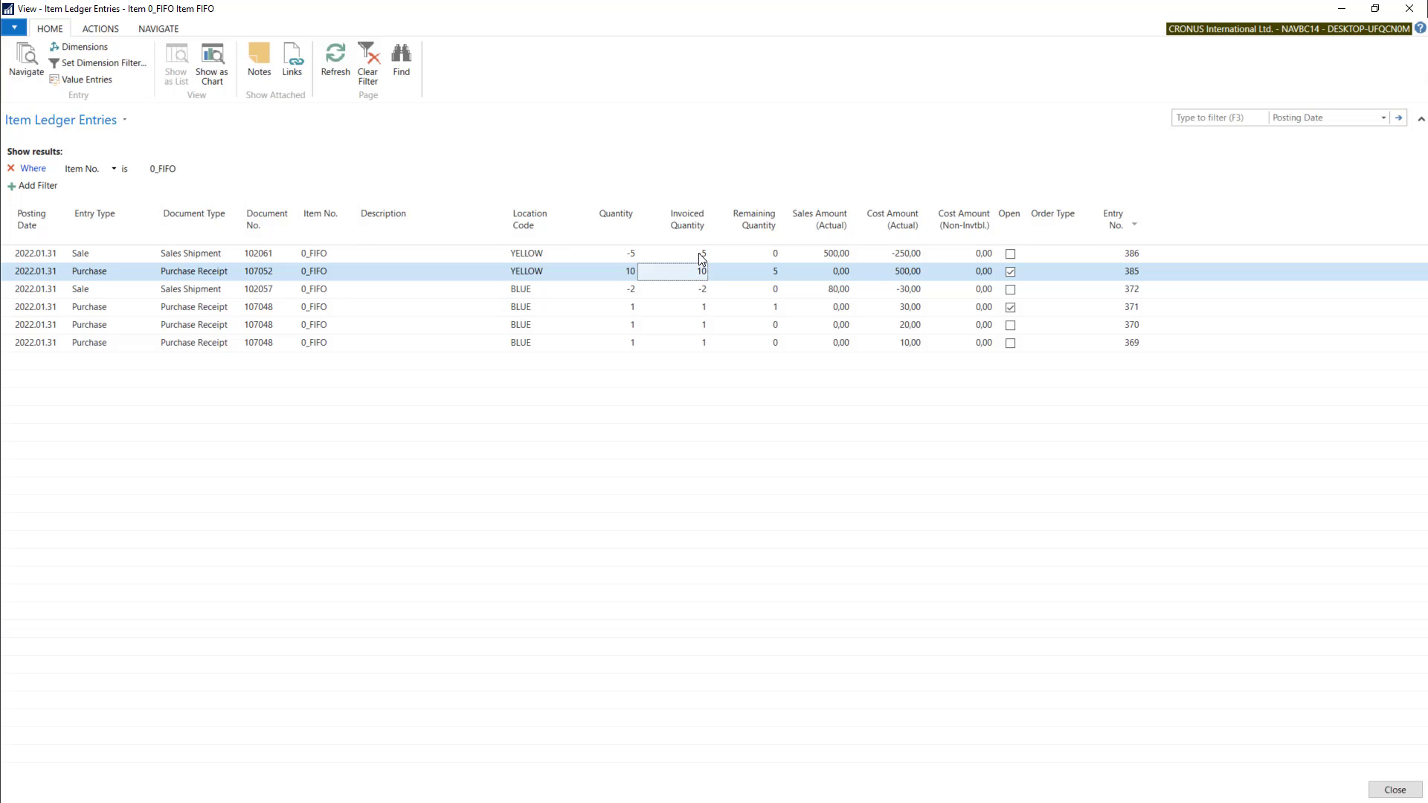
left_click(701, 254)
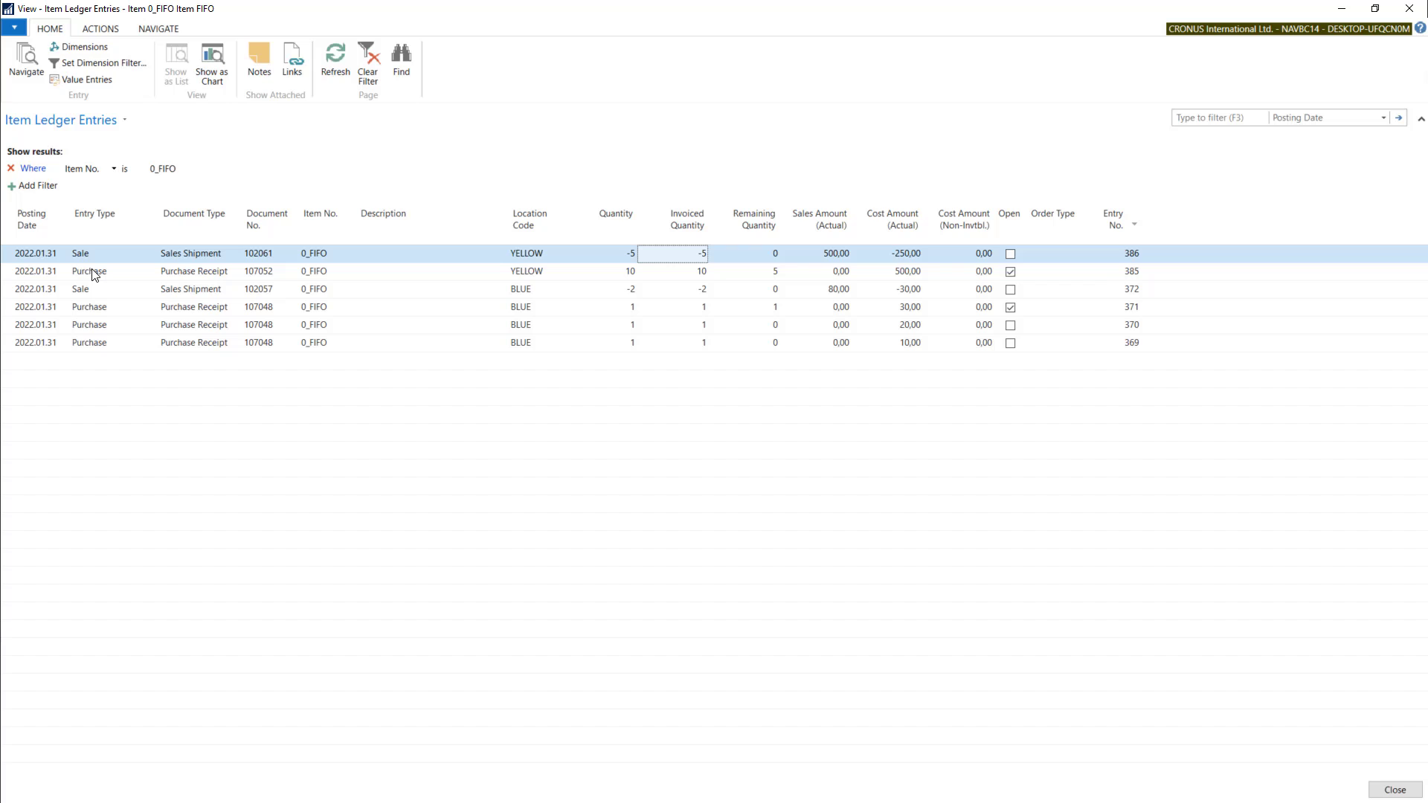
left_click(759, 273)
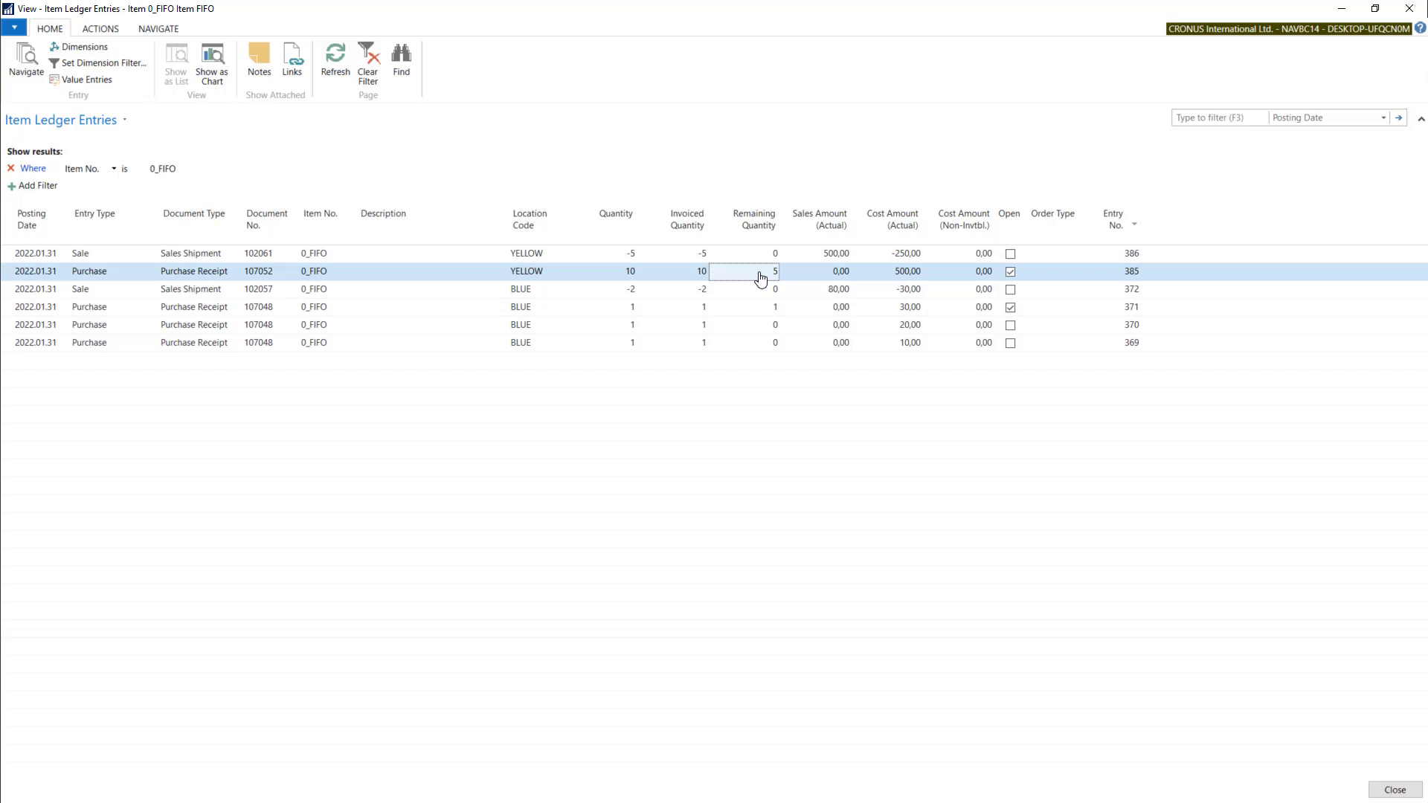
left_click(9, 276)
left_click(631, 275)
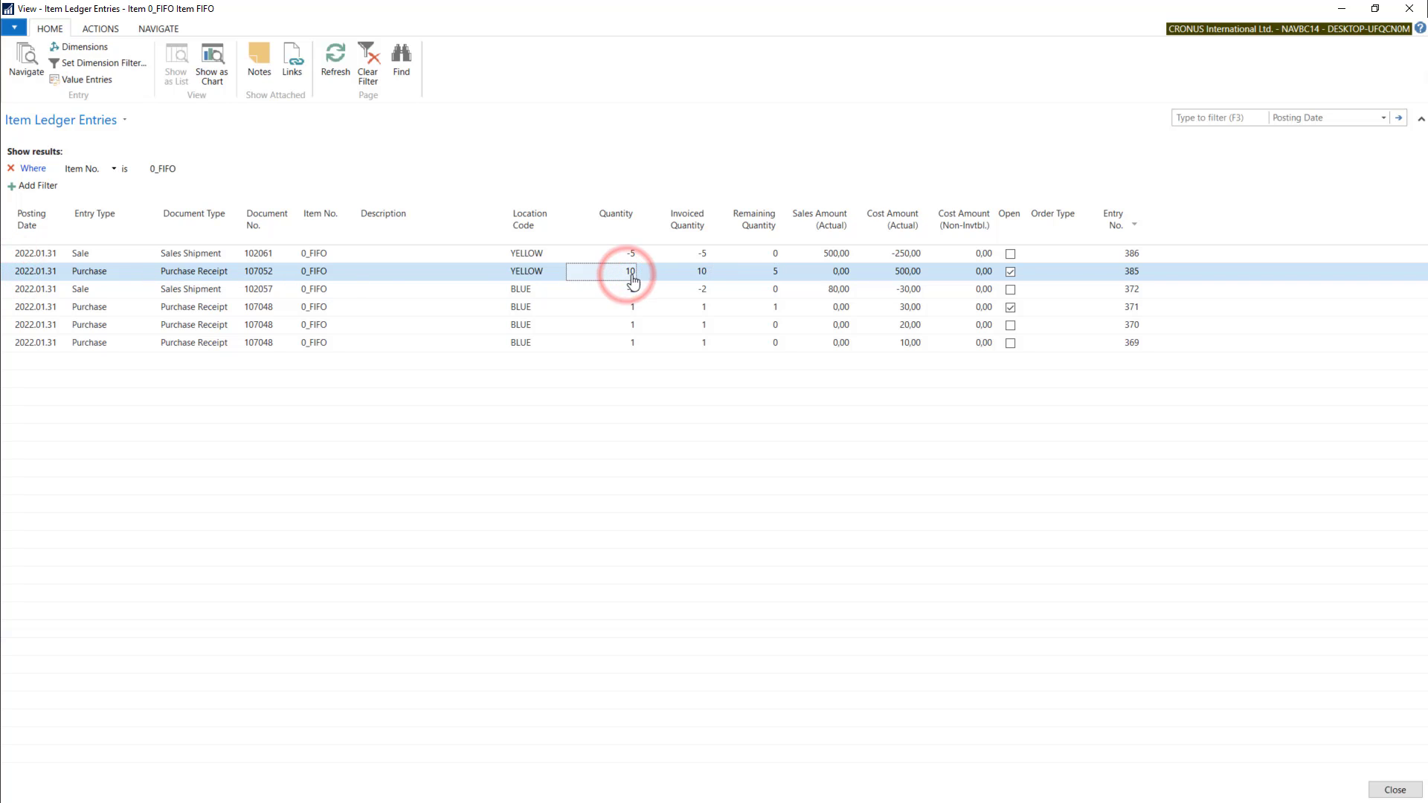
left_click(768, 273)
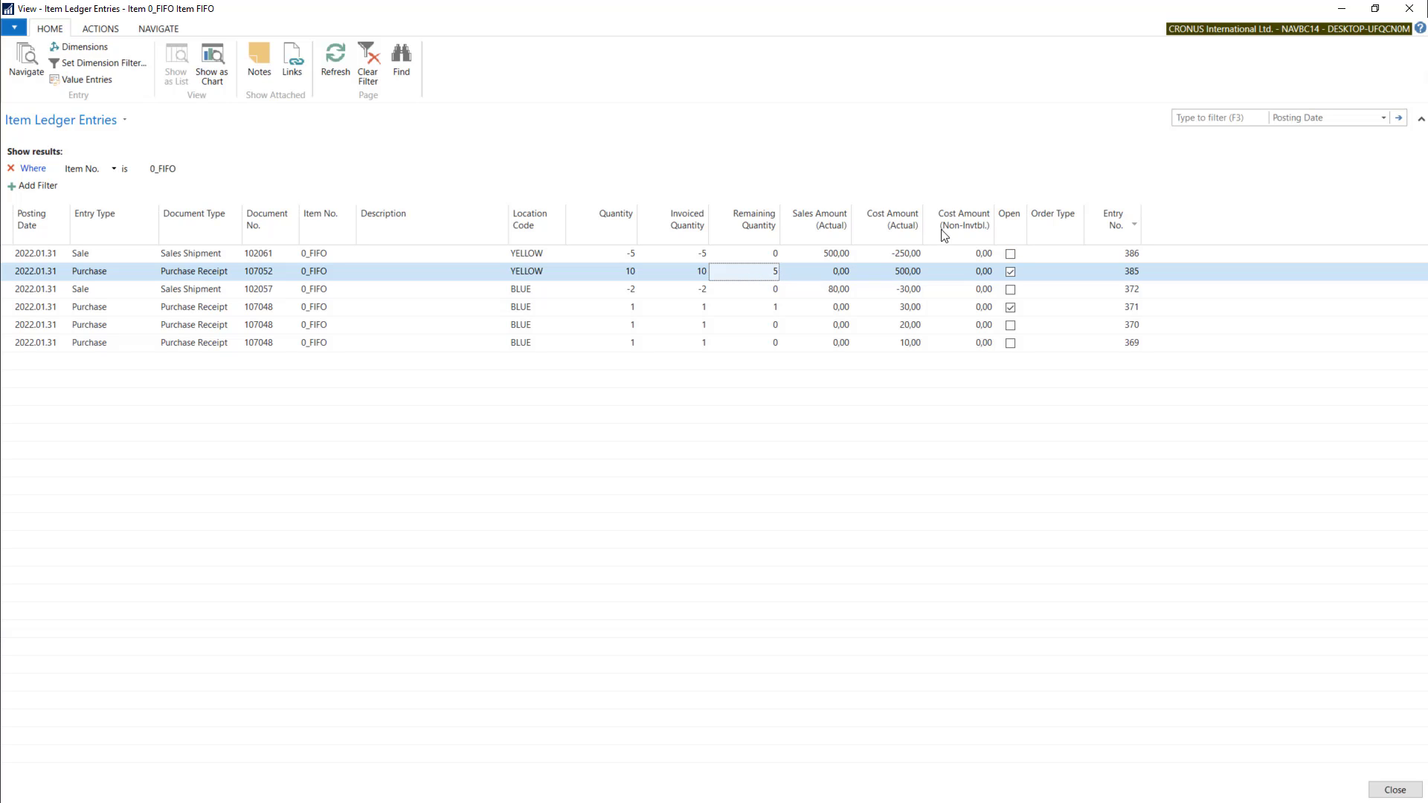
mouse_move(1014, 218)
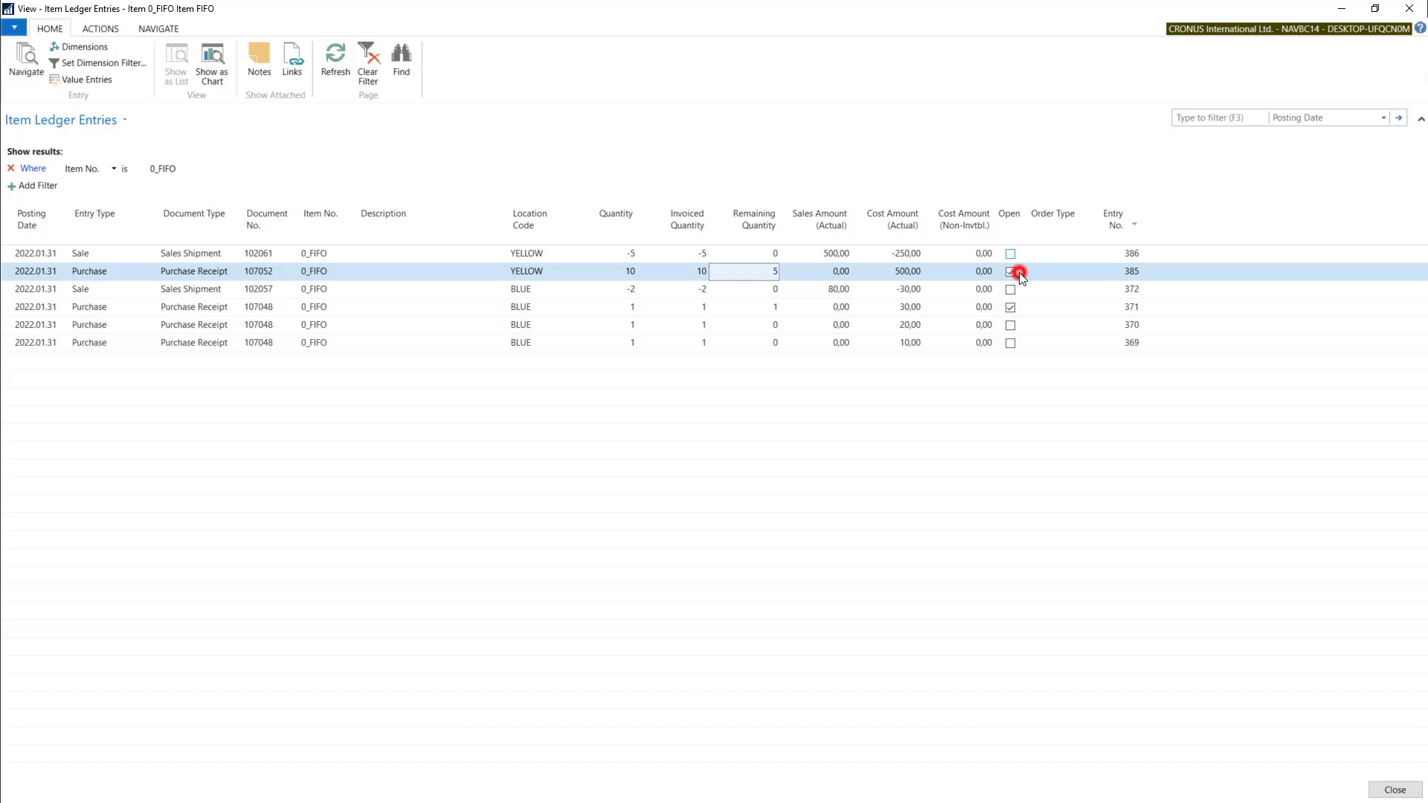
left_click(771, 272)
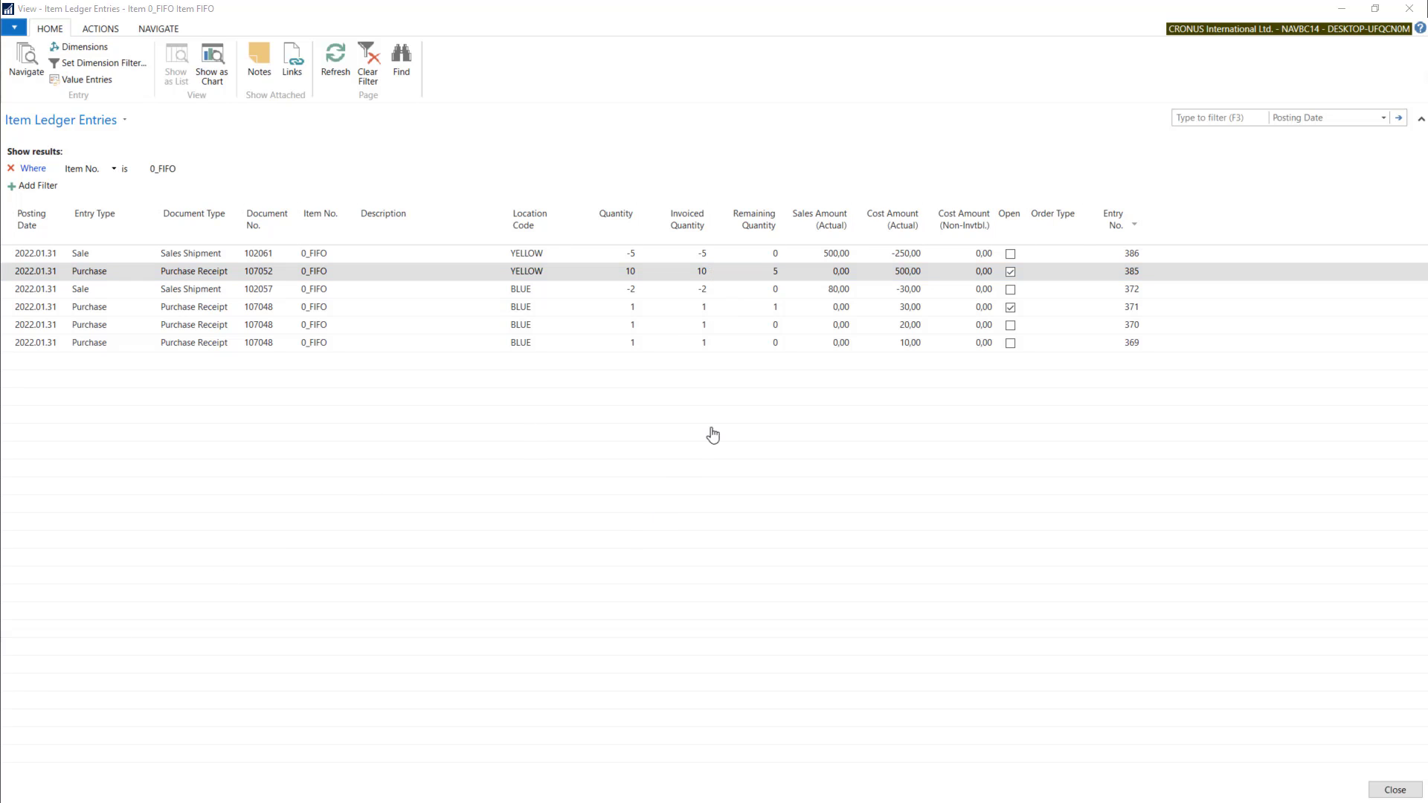
left_click(836, 257)
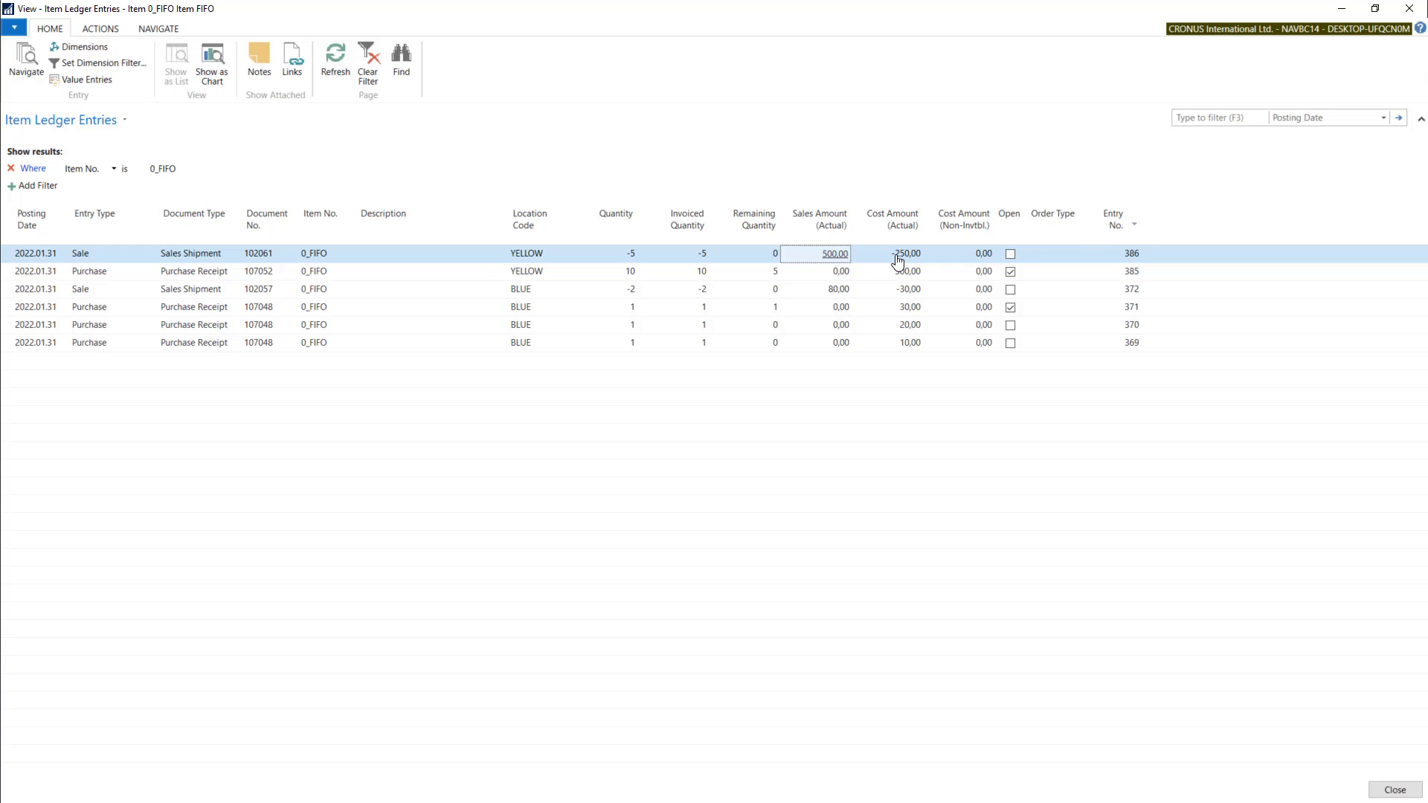
left_click(831, 258)
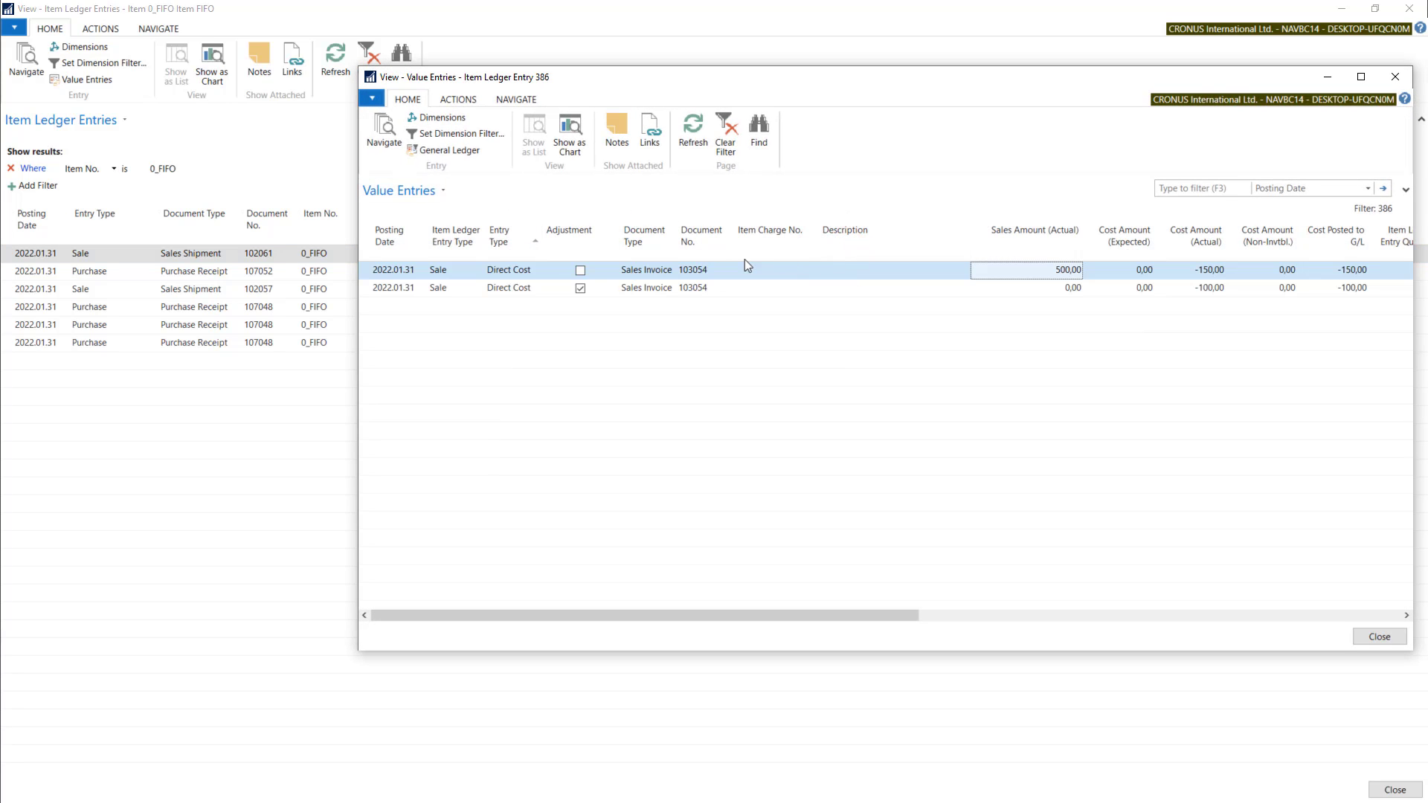
left_click(511, 269)
left_click(511, 290)
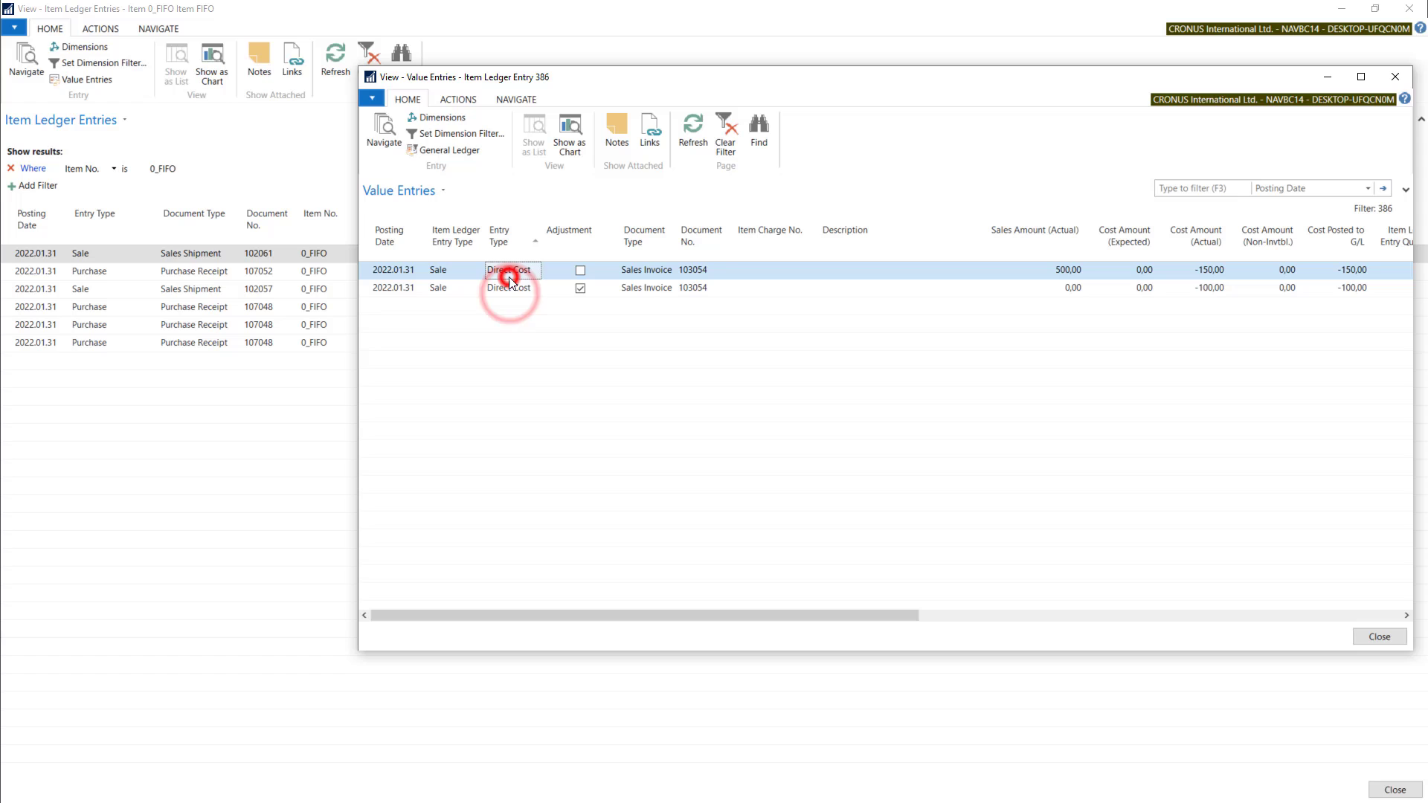
left_click_drag(700, 616, 931, 639)
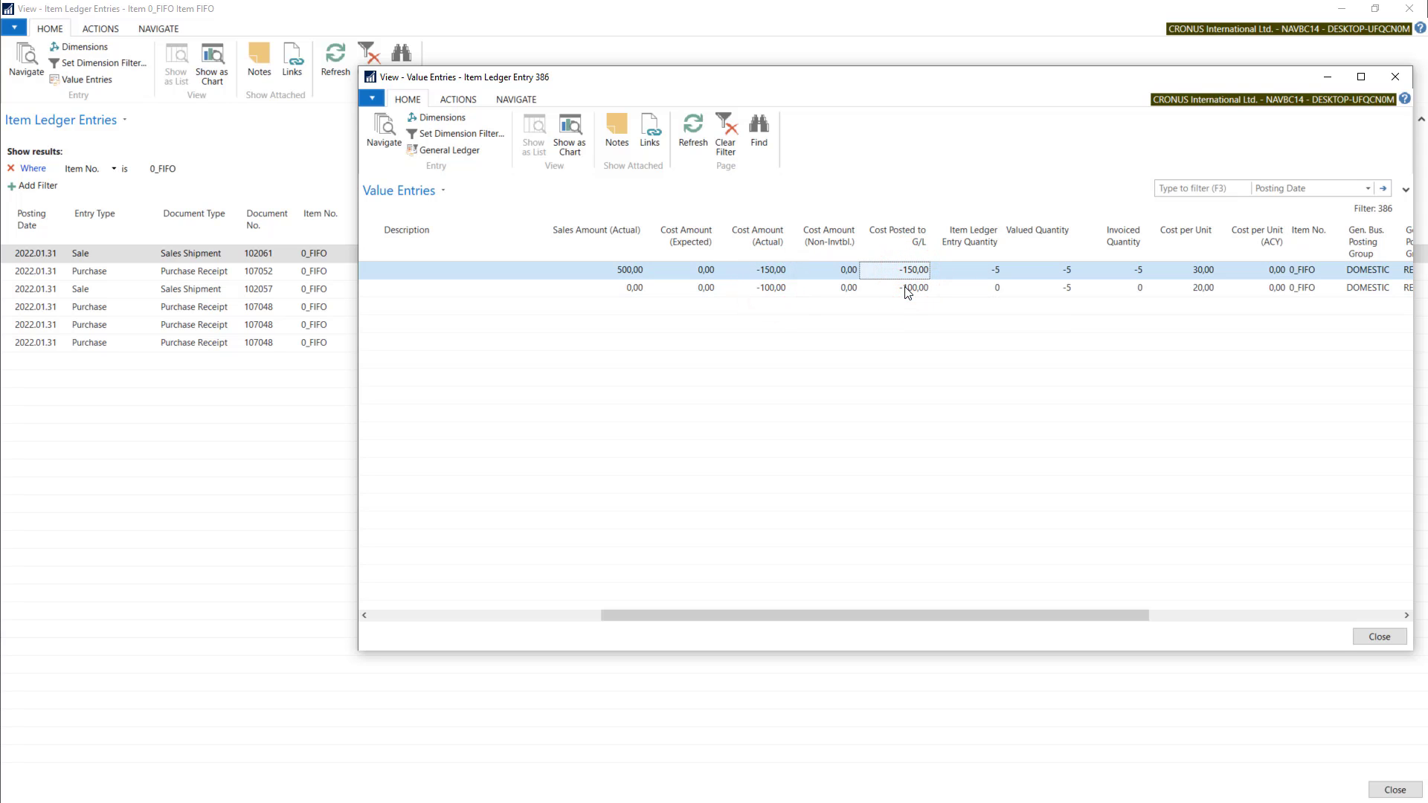
key("Escape")
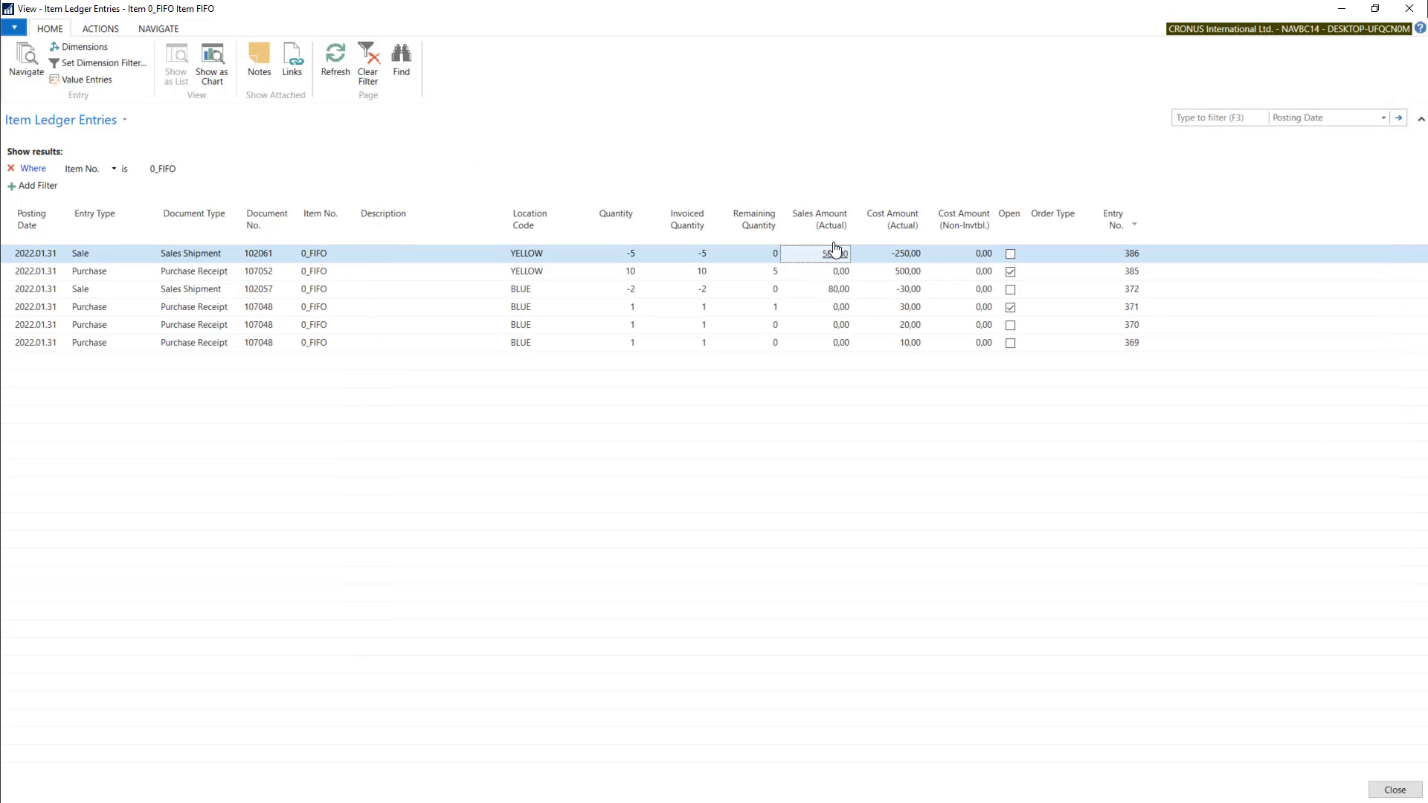
left_click(835, 250)
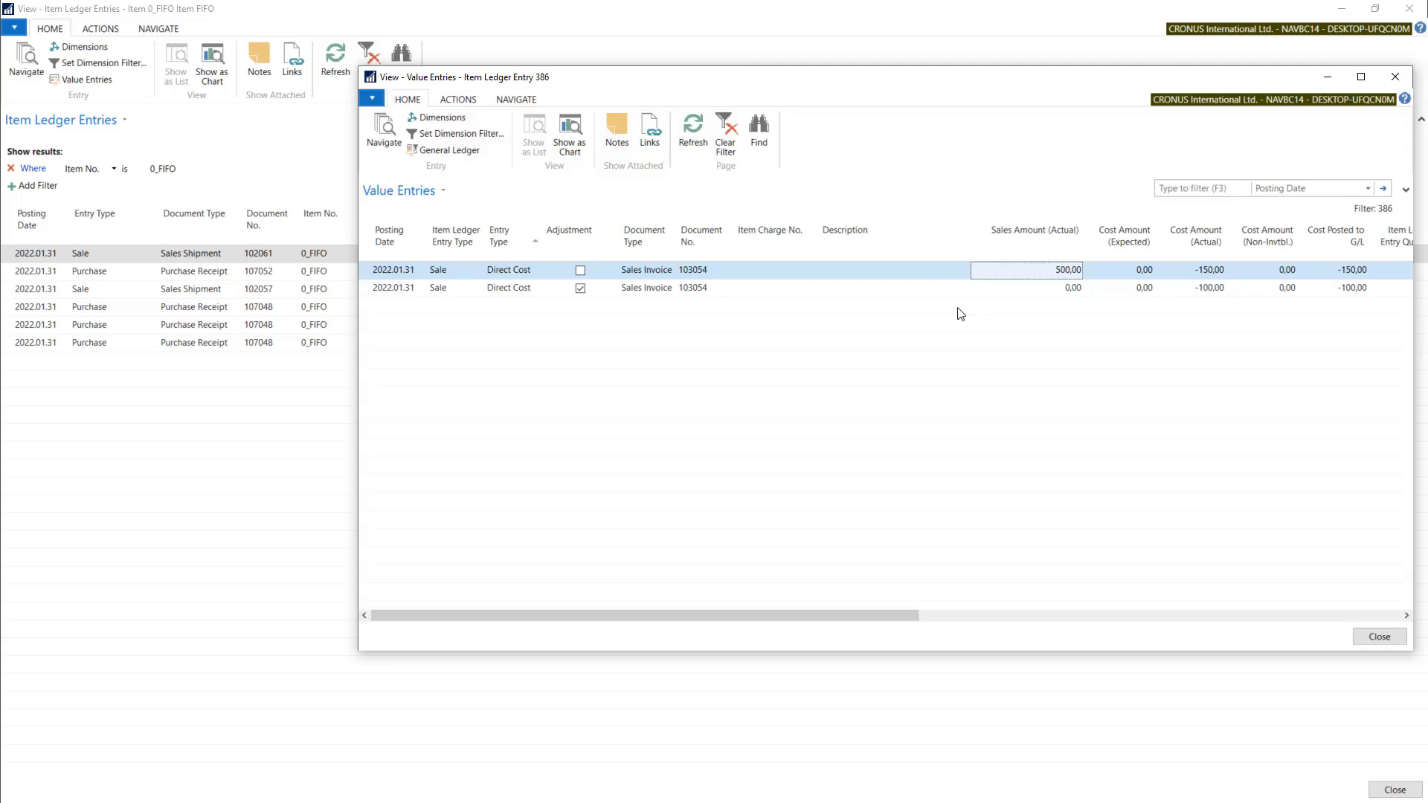
key("Escape")
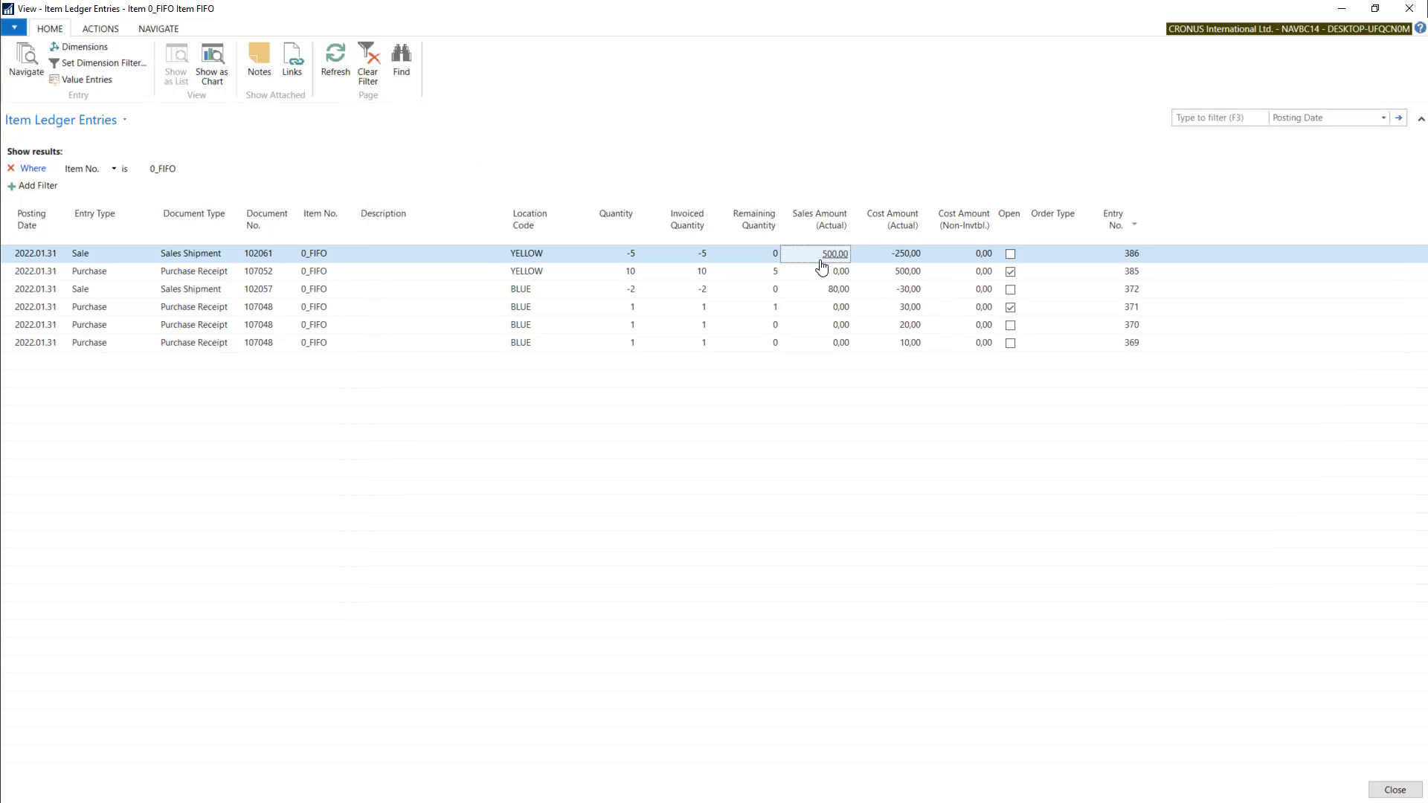
key("Tab")
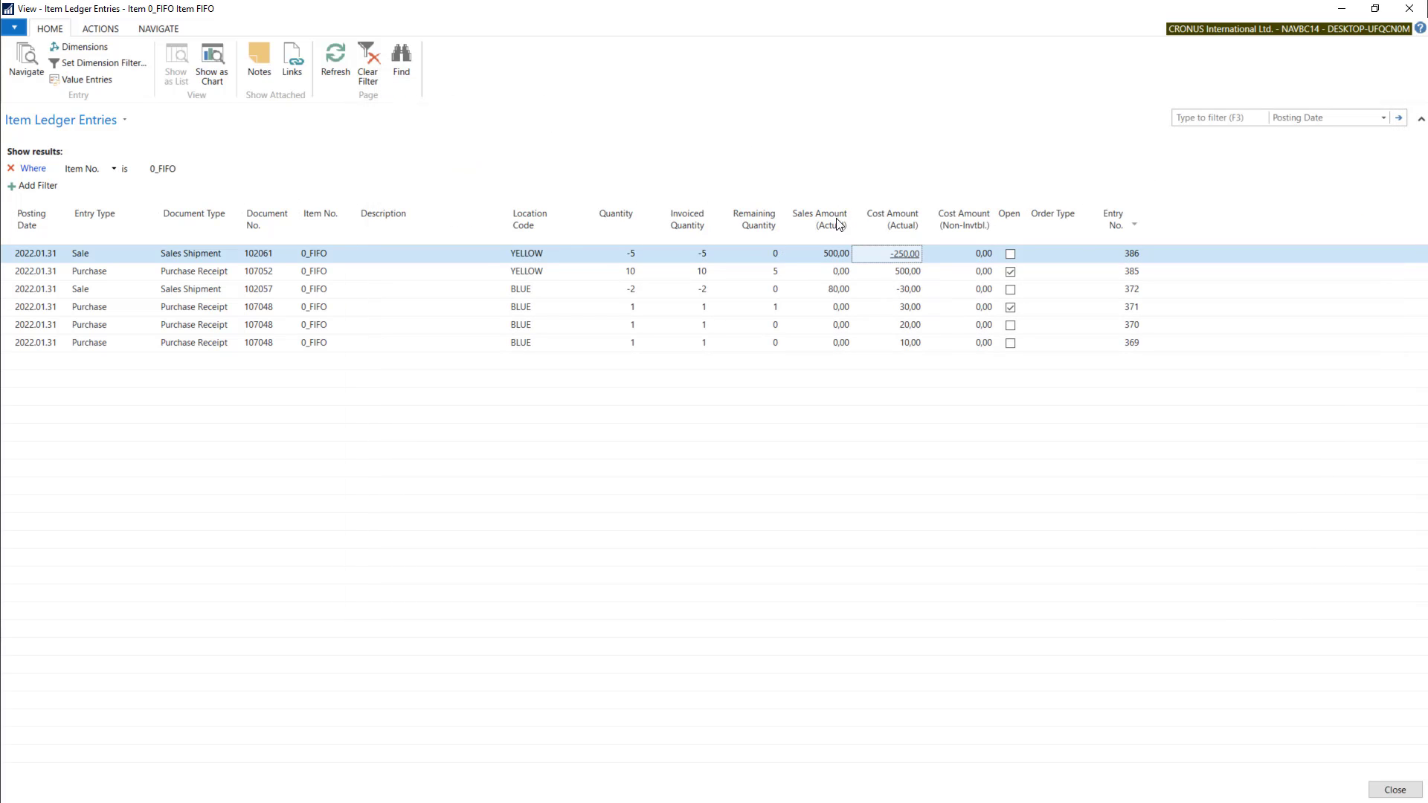
left_click(829, 257)
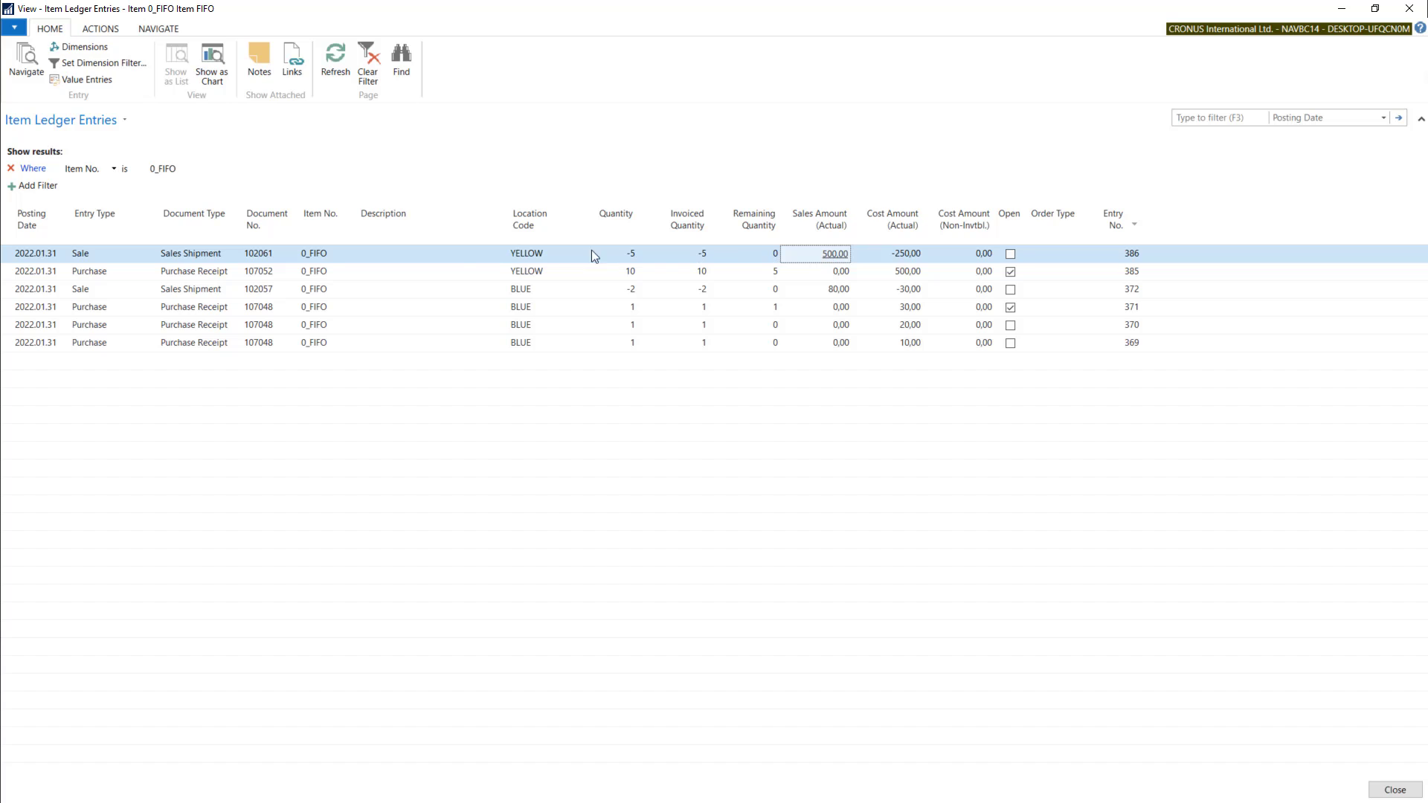
left_click(91, 255)
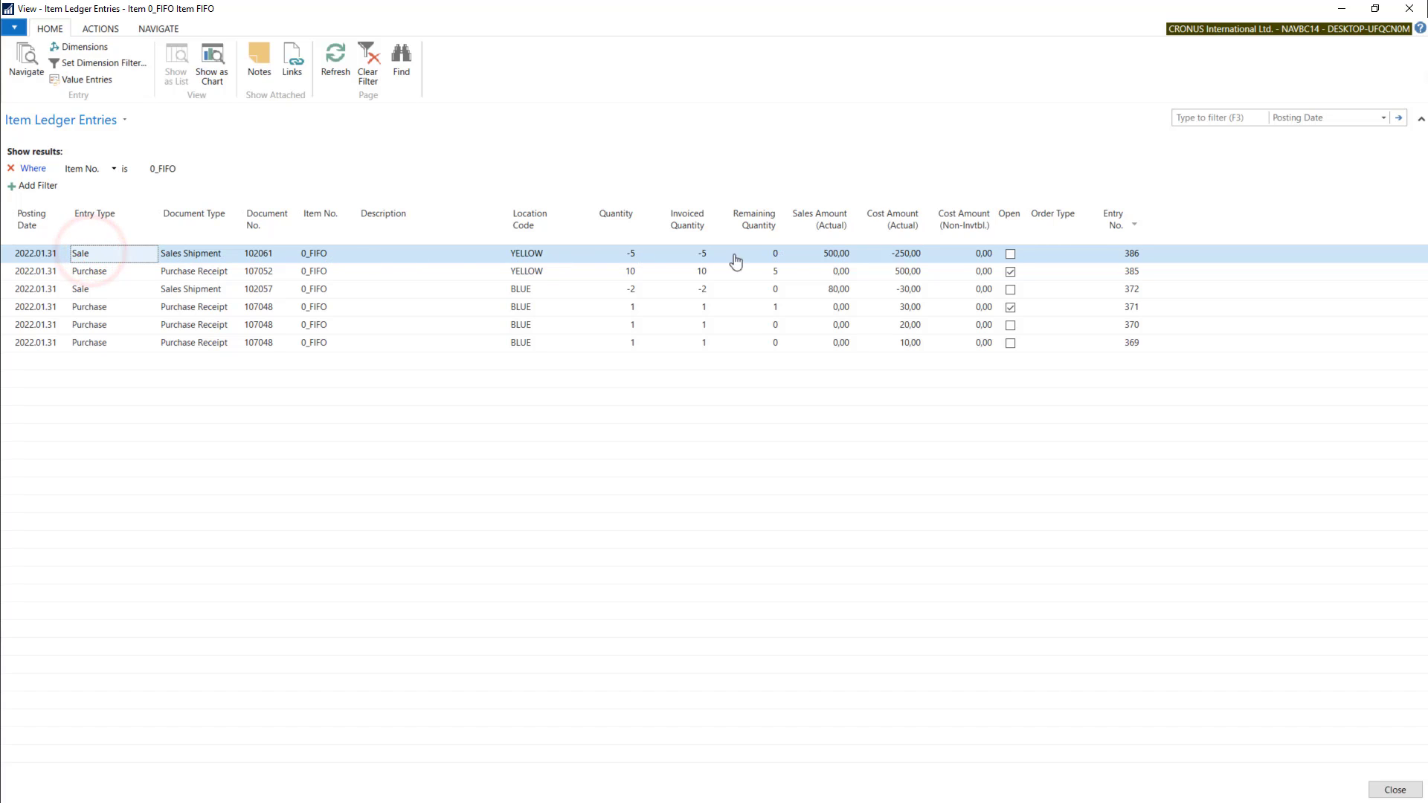
left_click(838, 255)
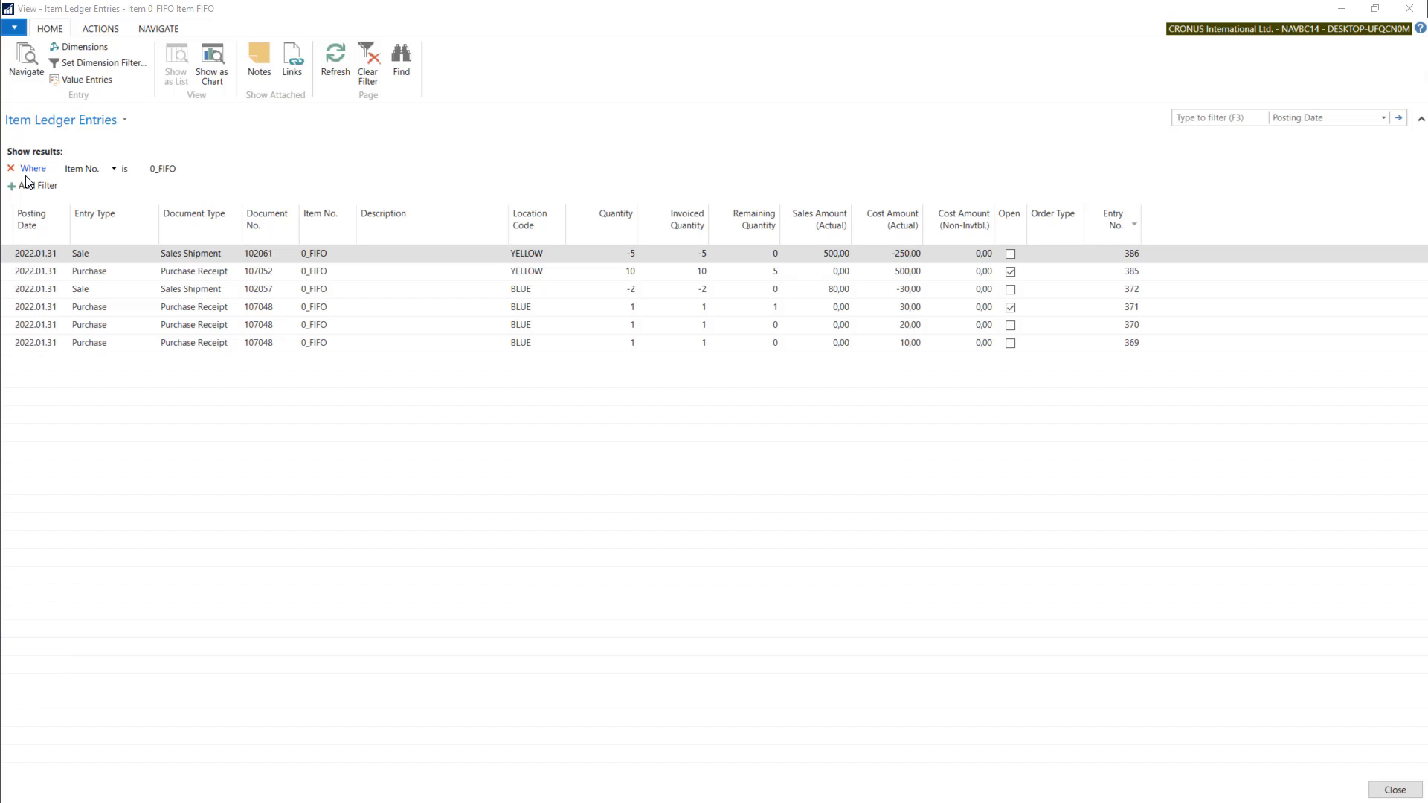
- Clear the 0_FIFO item filter so all items' ledger entries are listed
left_click(370, 78)
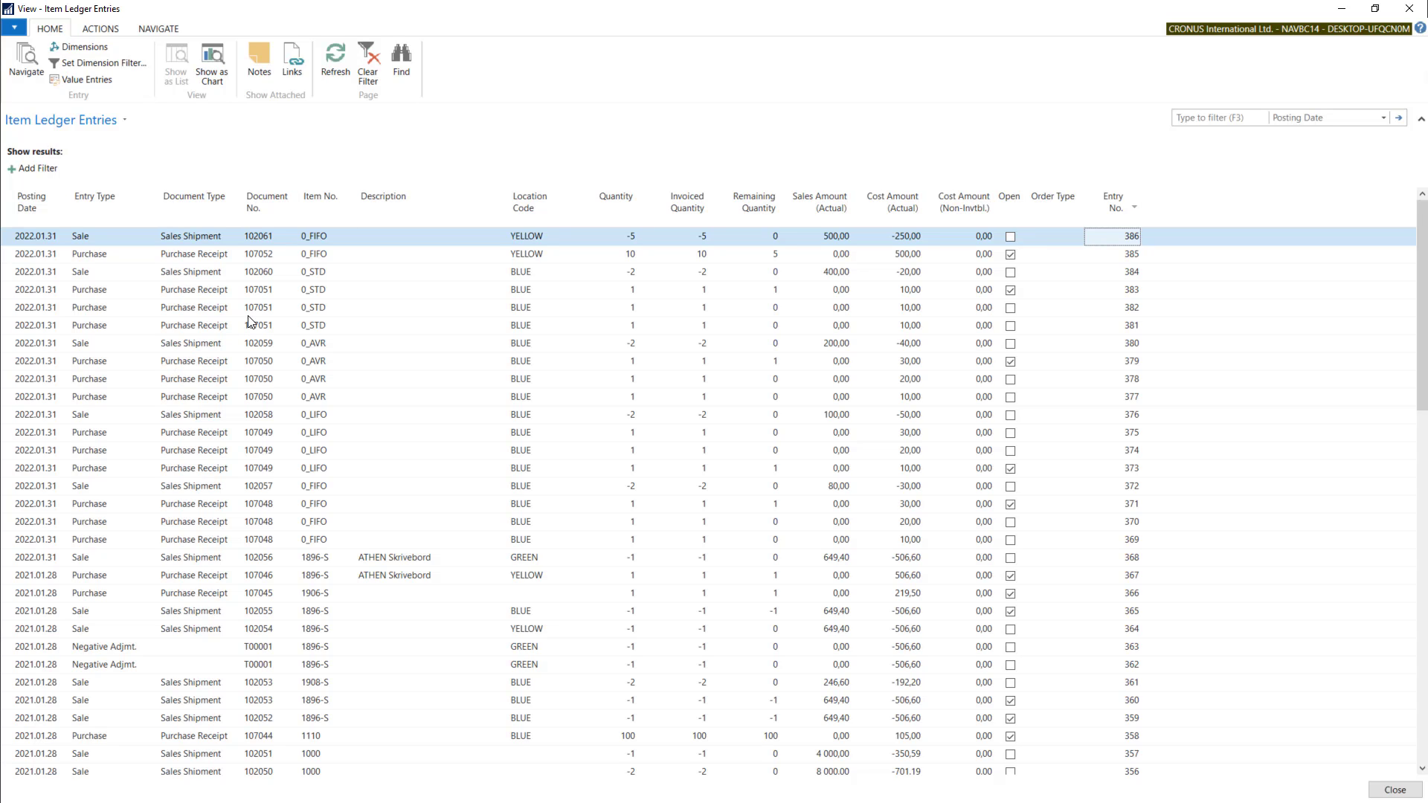
- Filter Item Ledger Entries to entry type Purchase and Location Code YELLOW
left_click(96, 290)
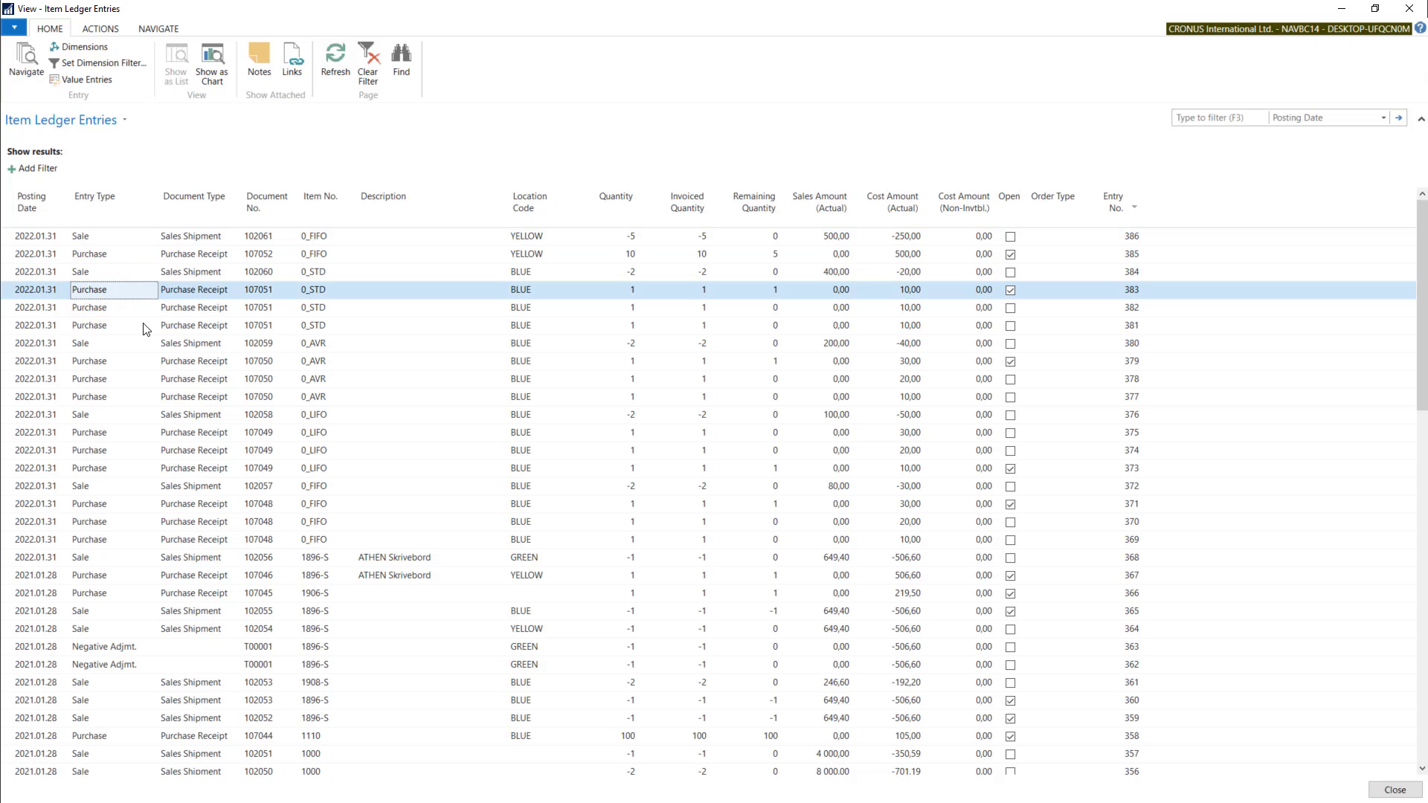
key("alt+F3")
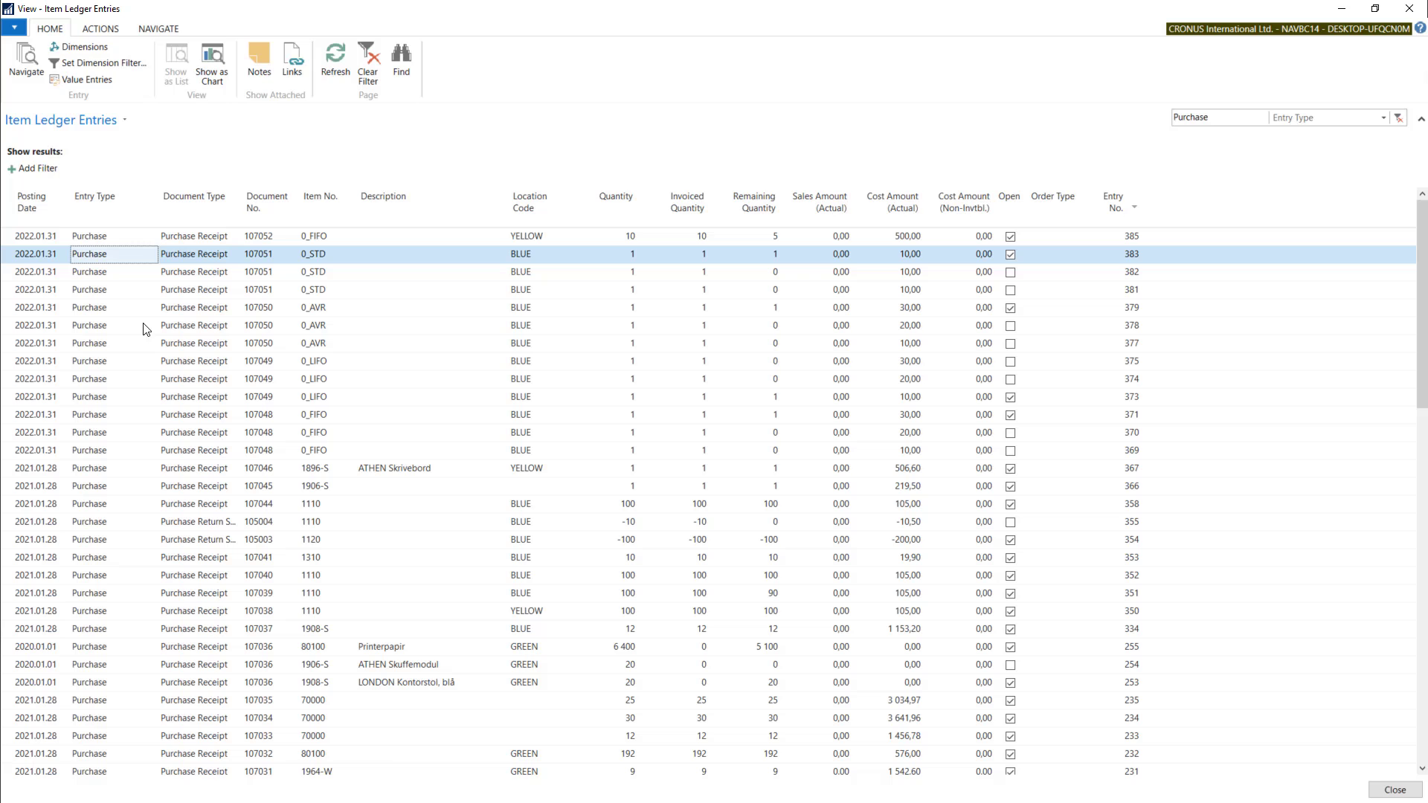
left_click(37, 170)
left_click(126, 169)
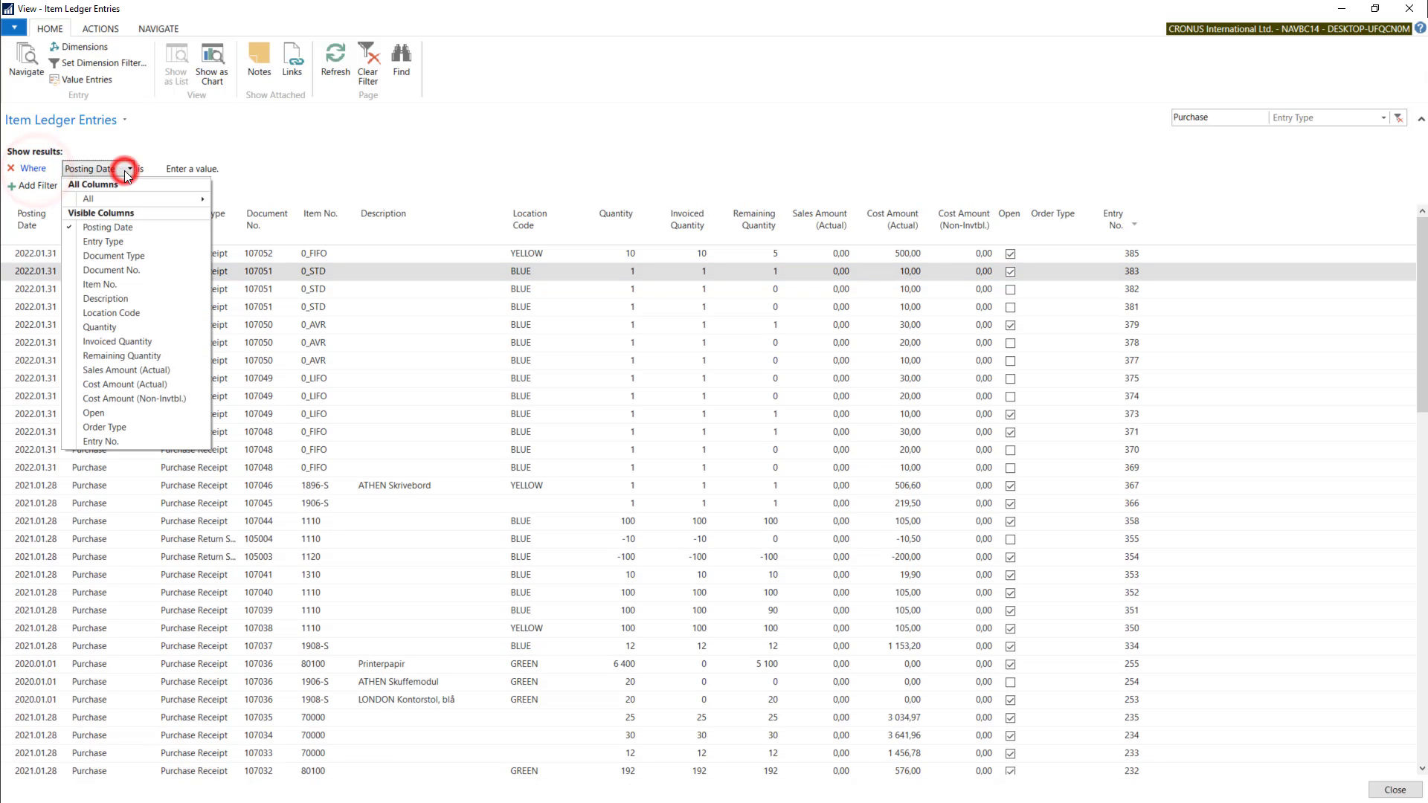
left_click(131, 312)
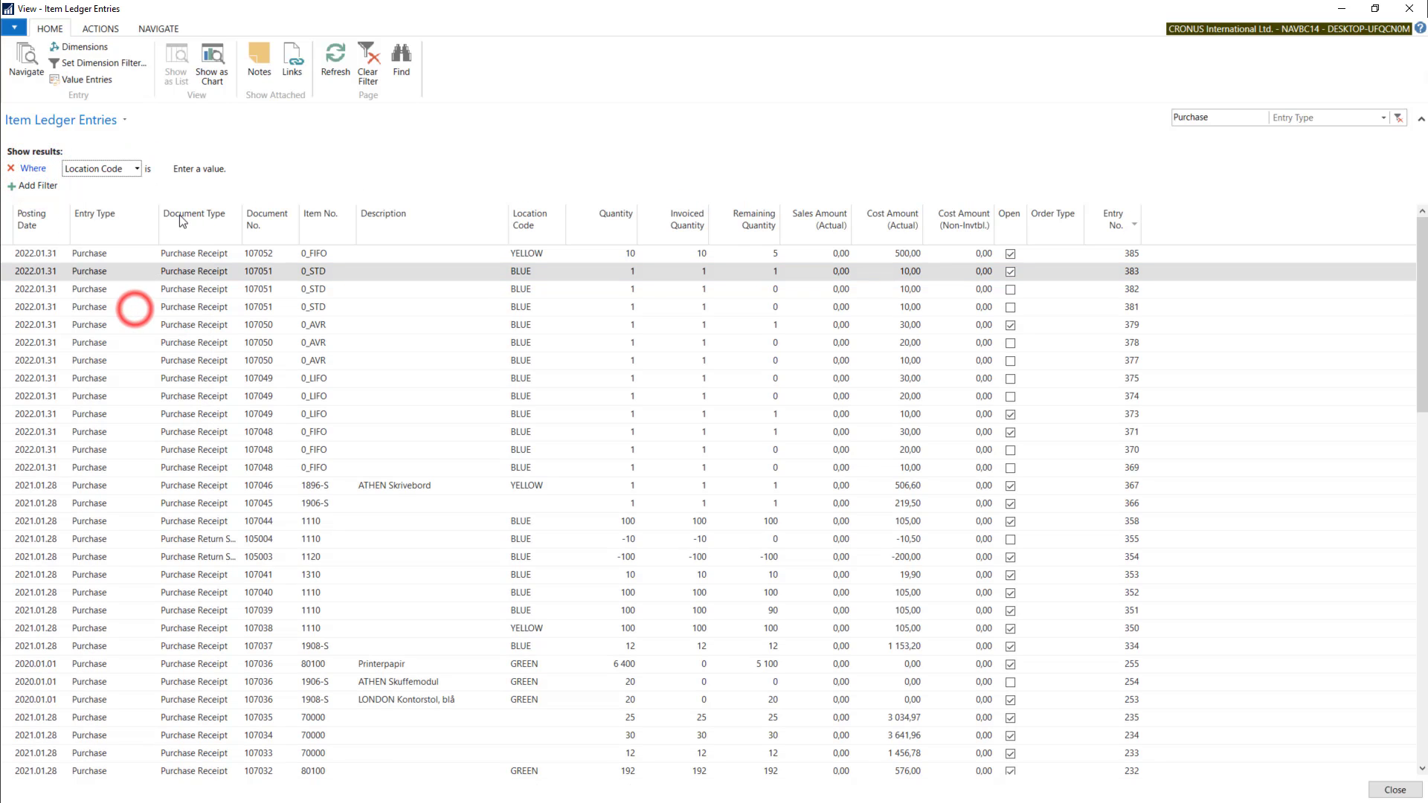
left_click(201, 171)
left_click(275, 169)
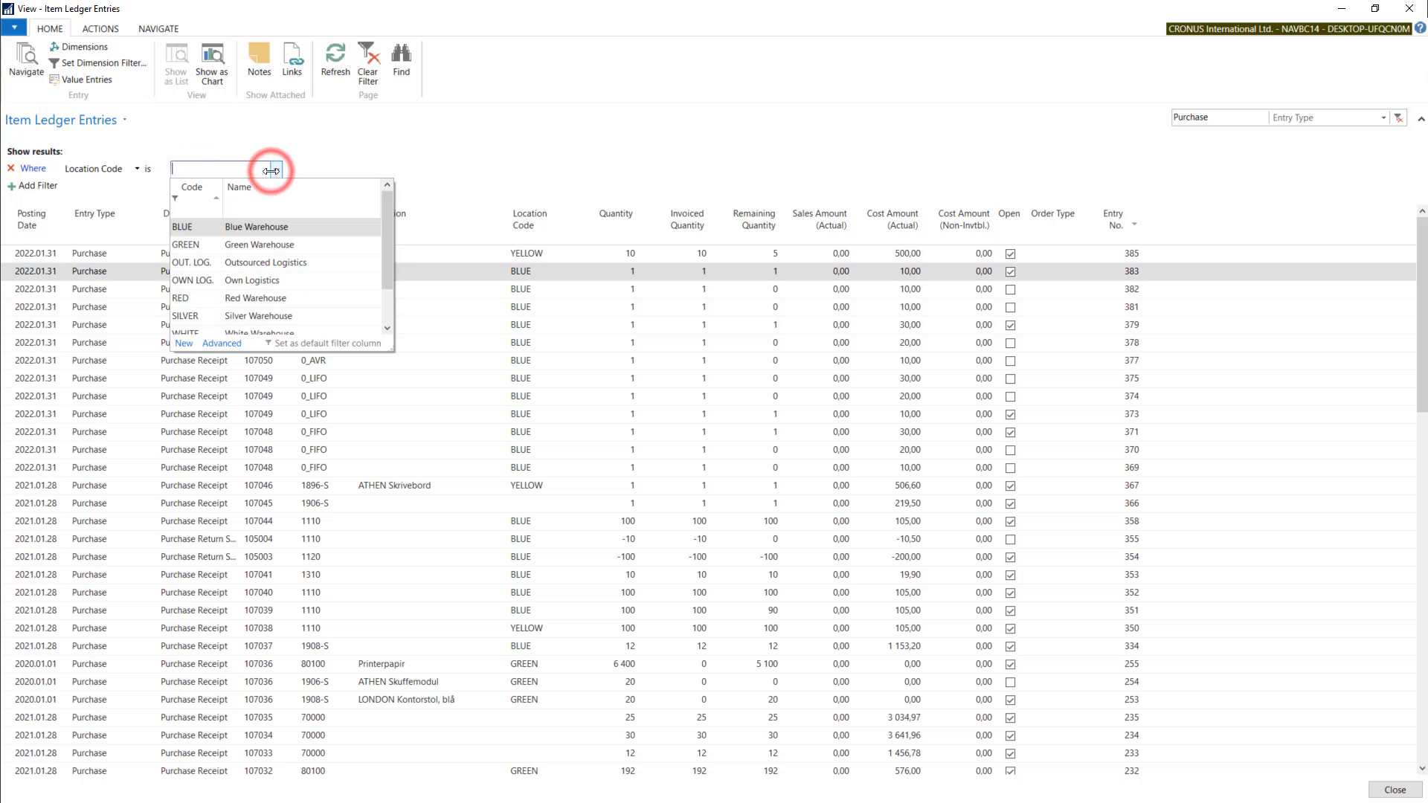
scroll(194, 300, "down", 1)
left_click(184, 318)
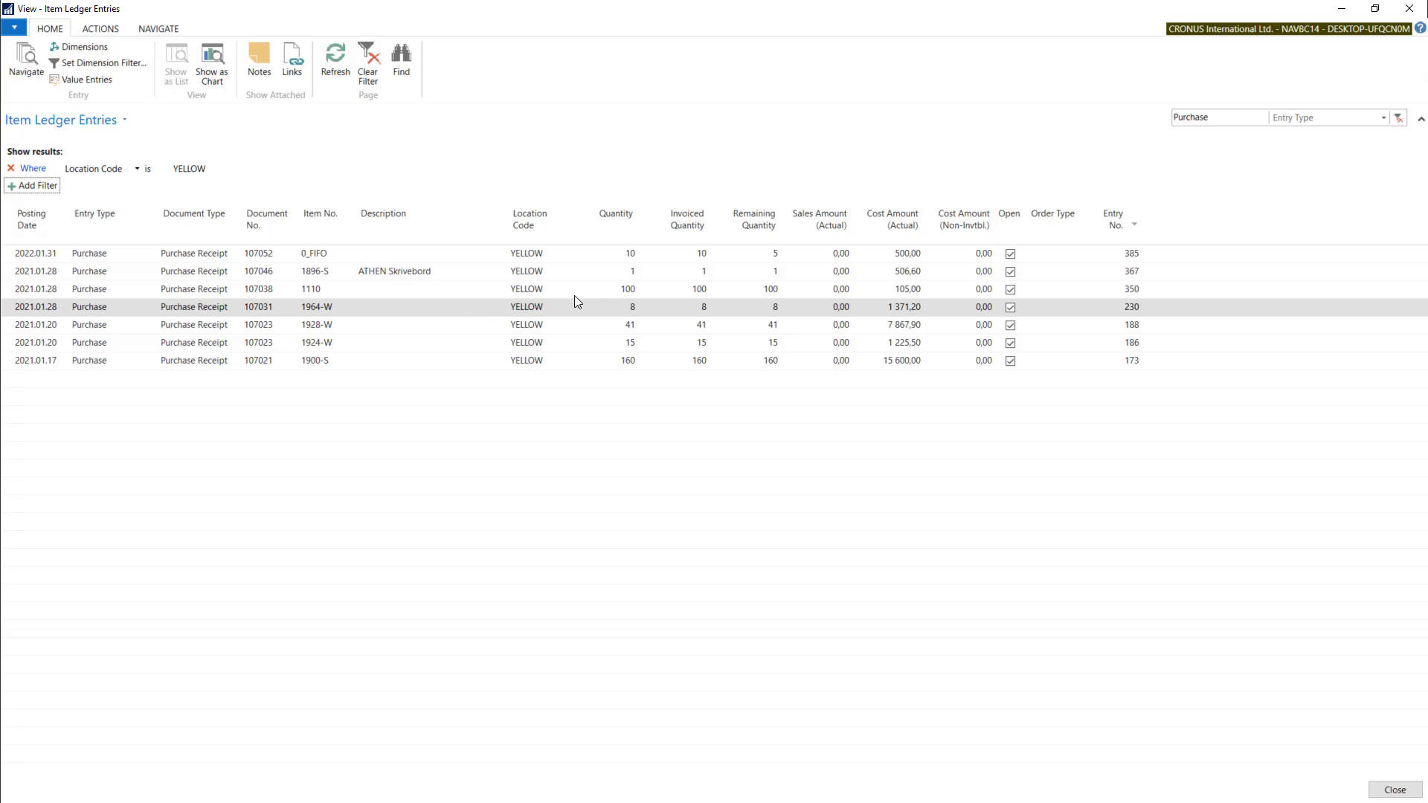
left_click(529, 254)
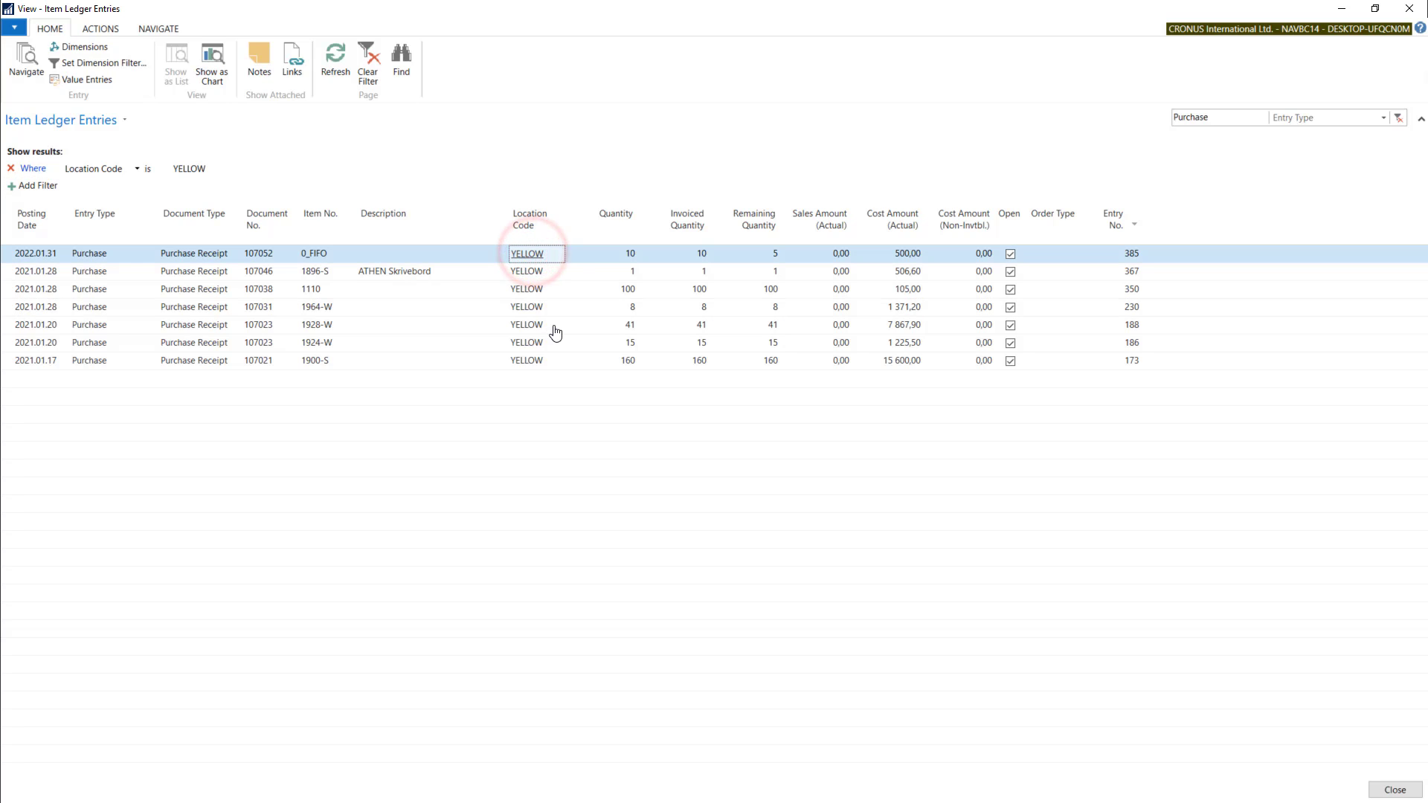